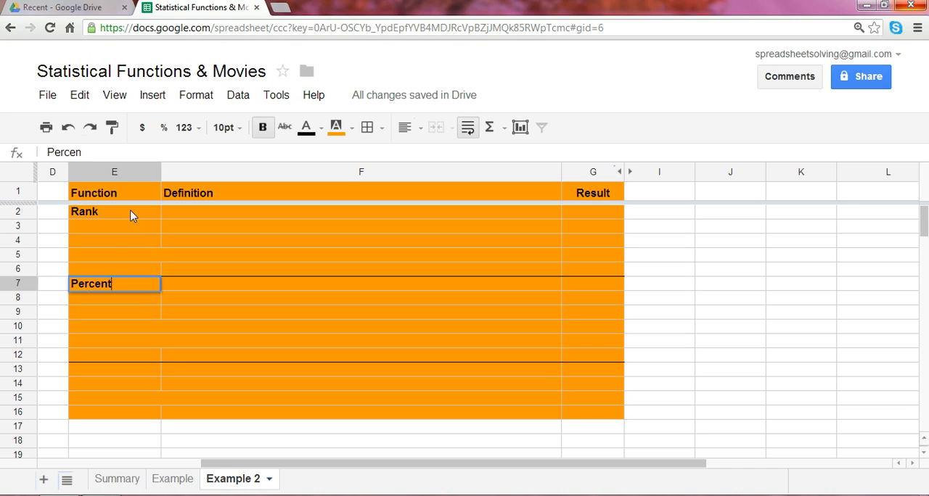
Complete the function label in E7 as "Percentrank" and enter "Percentile" in E13.
{"action": "type", "text": "rank"}
{"action": "key", "text": "Return"}
{"action": "key", "text": "Down"}
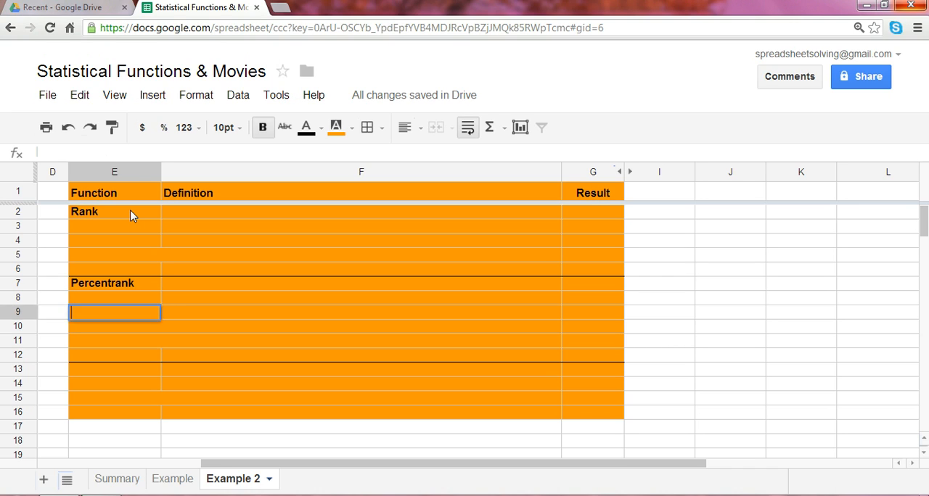
{"action": "key", "text": "Down"}
{"action": "key", "text": "Down"}
{"action": "key", "text": "Down"}
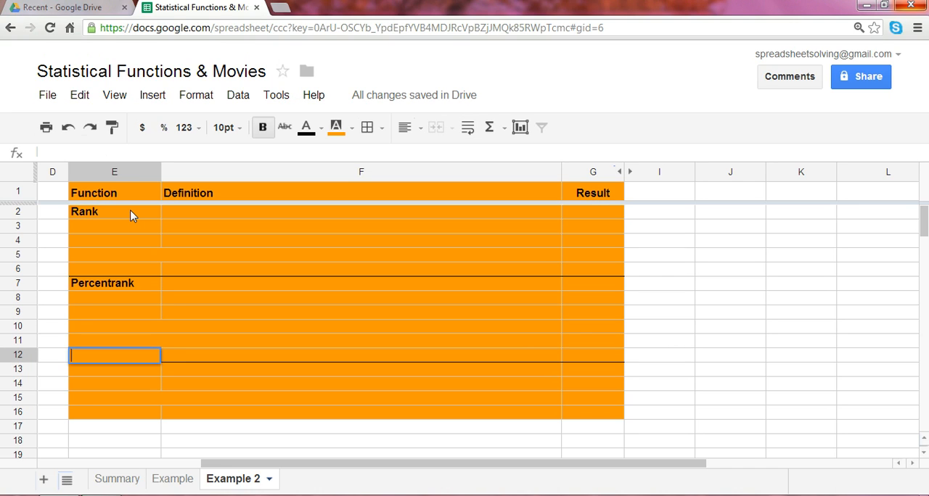
{"action": "key", "text": "Down"}
{"action": "type", "text": "Percentile"}
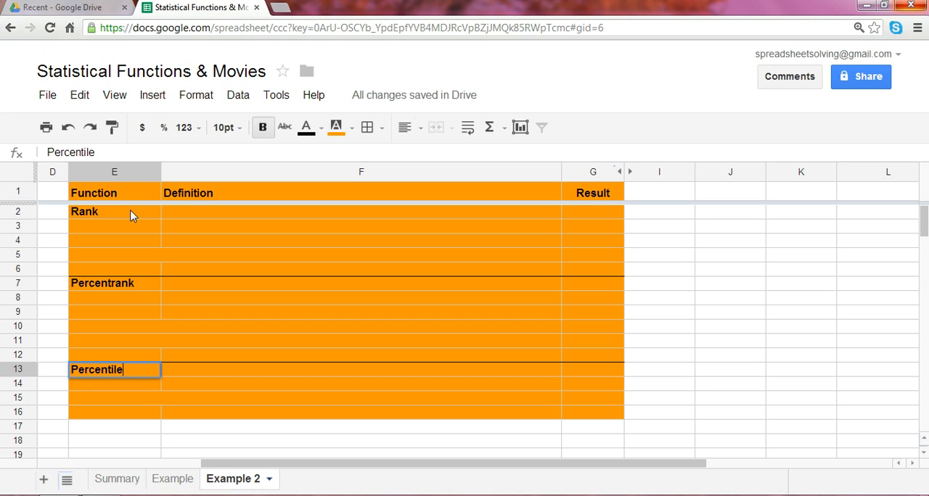
{"action": "key", "text": "Return"}
Enter the definition "return the rank of a value in a sample" for Rank in F2.
{"action": "left_click", "coordinate": [204, 221]}
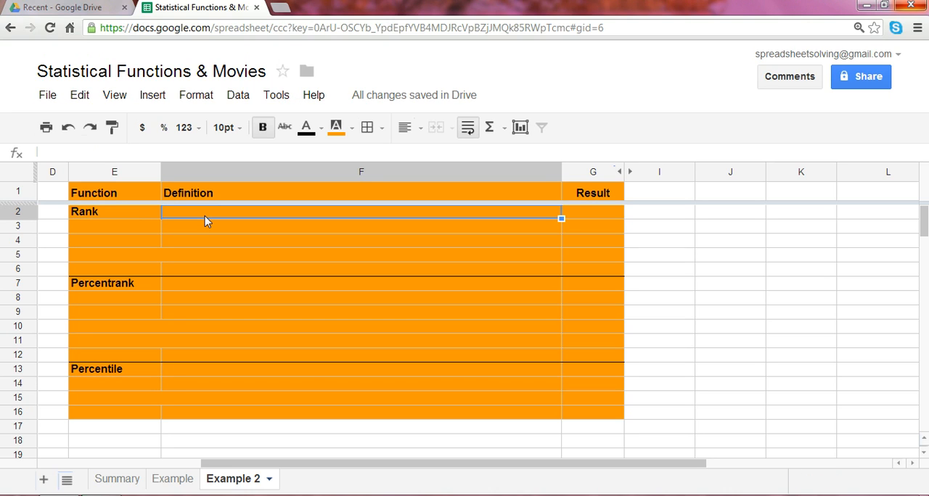
{"action": "type", "text": "retu"}
{"action": "key", "text": "Return"}
{"action": "type", "text": "n the ran"}
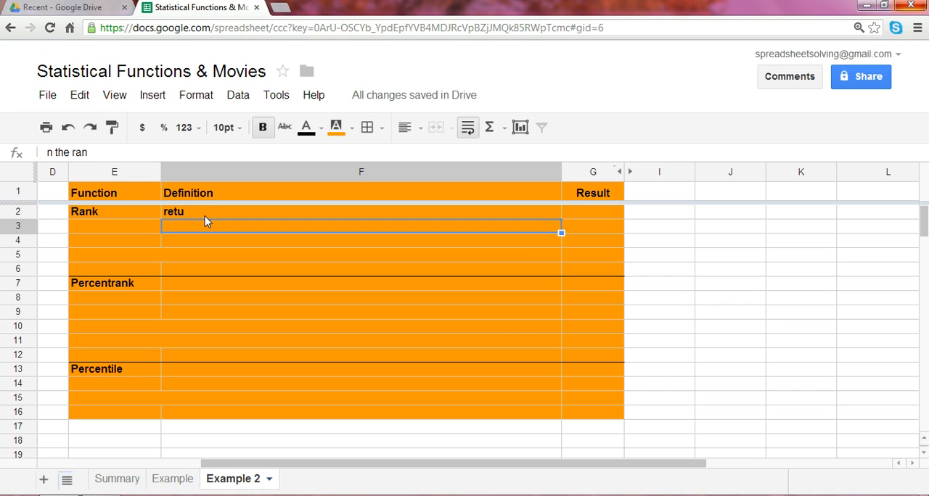
{"action": "left_click", "coordinate": [205, 216]}
{"action": "double_click", "coordinate": [208, 213]}
{"action": "type", "text": "r"}
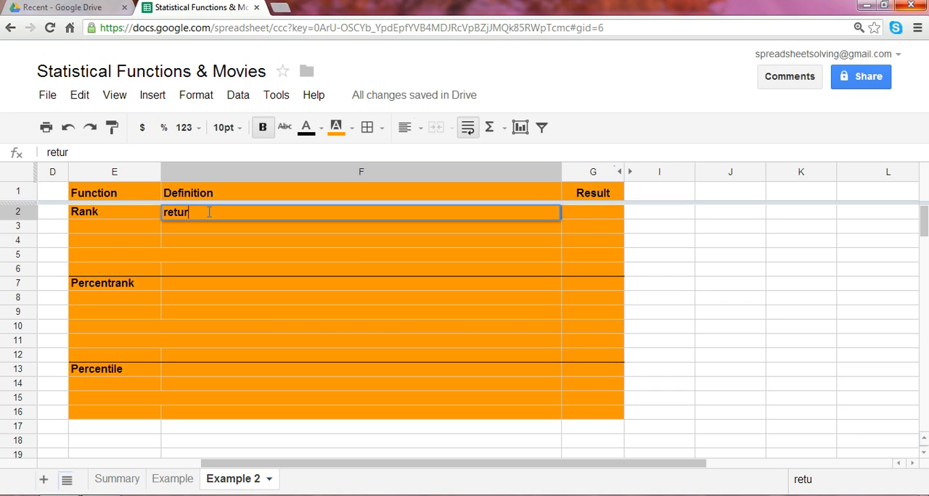
{"action": "type", "text": "n the rank "}
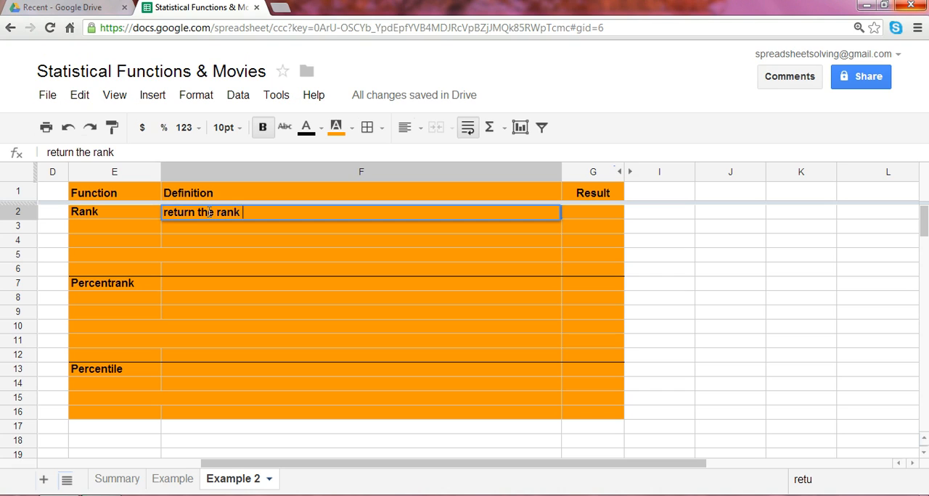
{"action": "type", "text": "of a value in "}
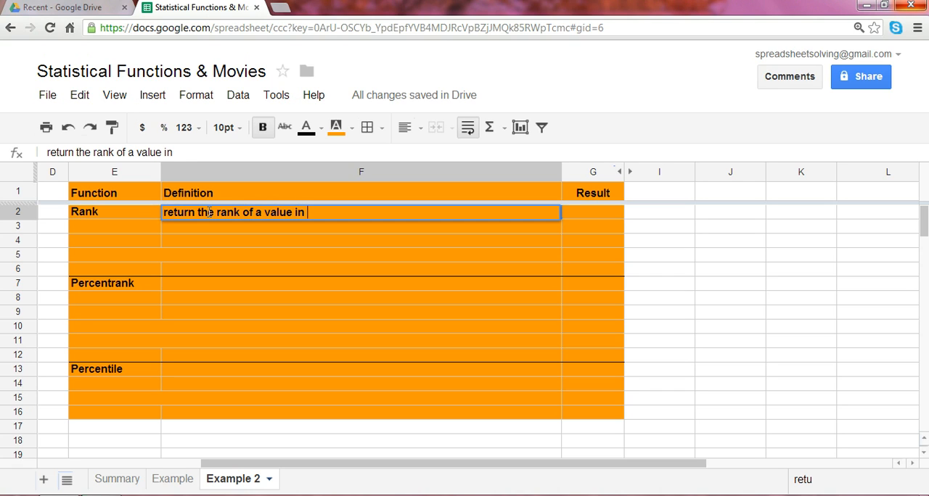
{"action": "type", "text": "a sample"}
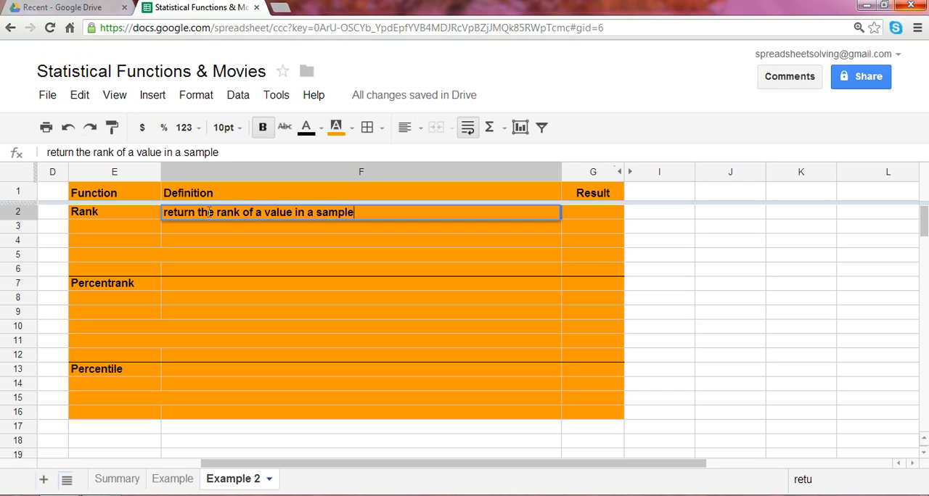
{"action": "key", "text": "Return"}
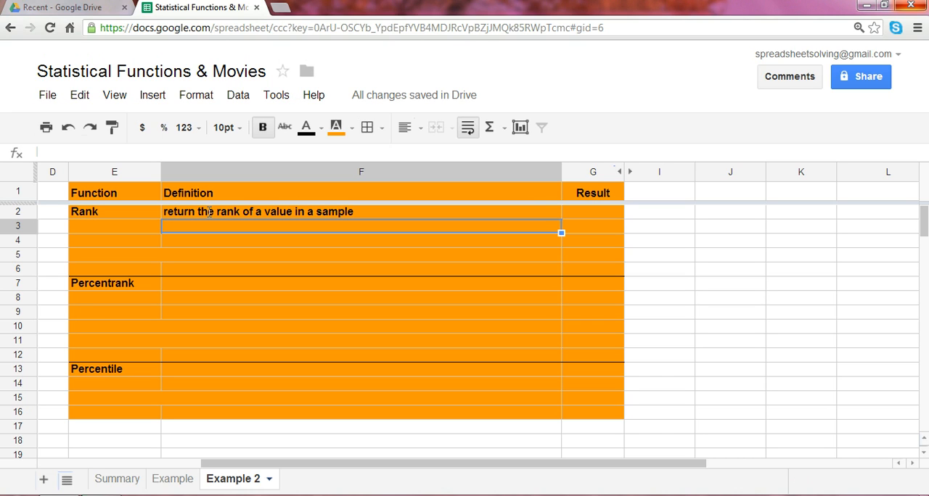
Examine The Hunger Games row in the movie list, including its list number and theater count.
{"action": "key", "text": "Left"}
{"action": "key", "text": "Left"}
{"action": "key", "text": "Left"}
{"action": "key", "text": "Left"}
{"action": "key", "text": "Left"}
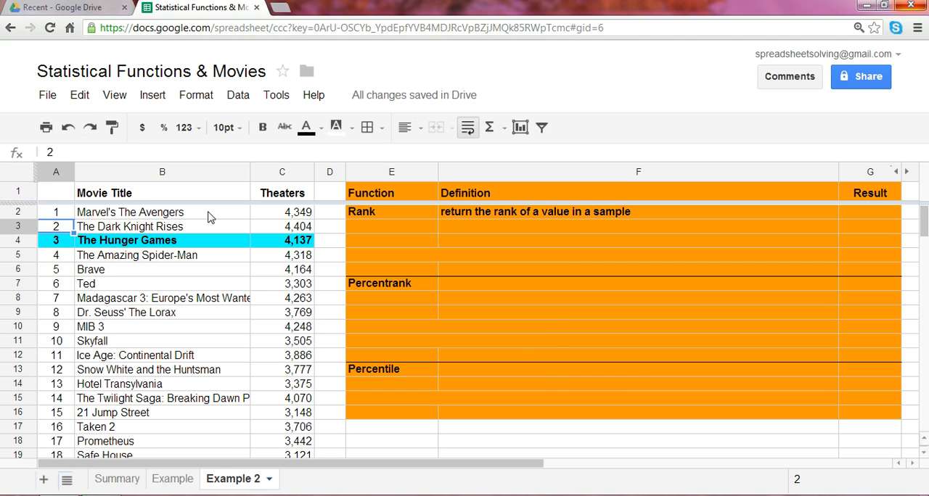
{"action": "key", "text": "Down"}
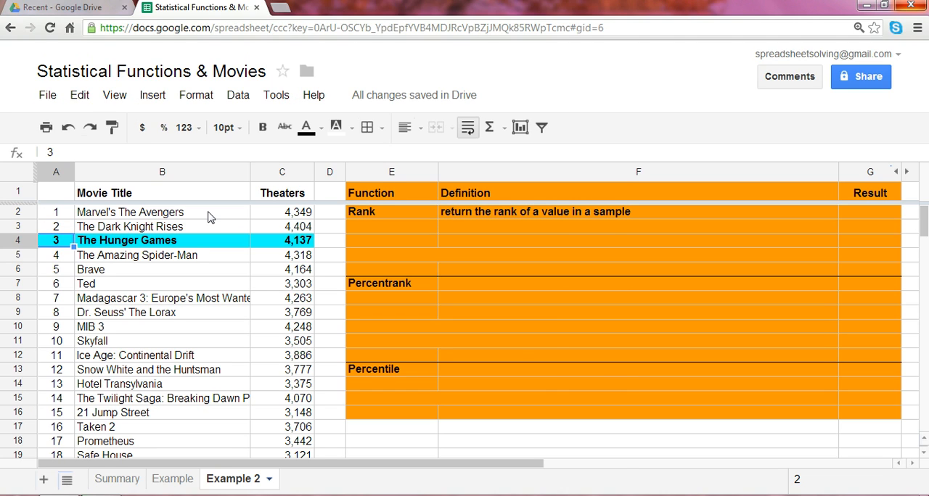
{"action": "key", "text": "Right"}
{"action": "key", "text": "Right"}
{"action": "key", "text": "Left"}
{"action": "key", "text": "Left"}
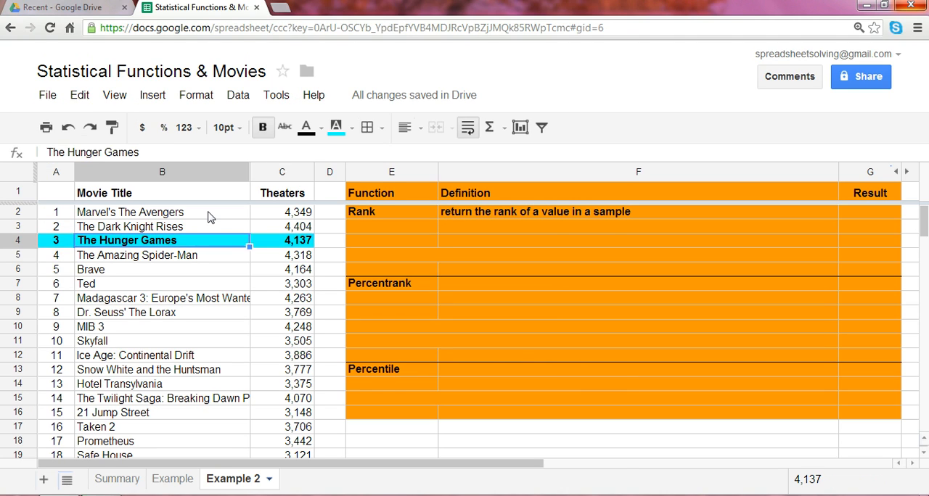
{"action": "key", "text": "Up"}
{"action": "key", "text": "Up"}
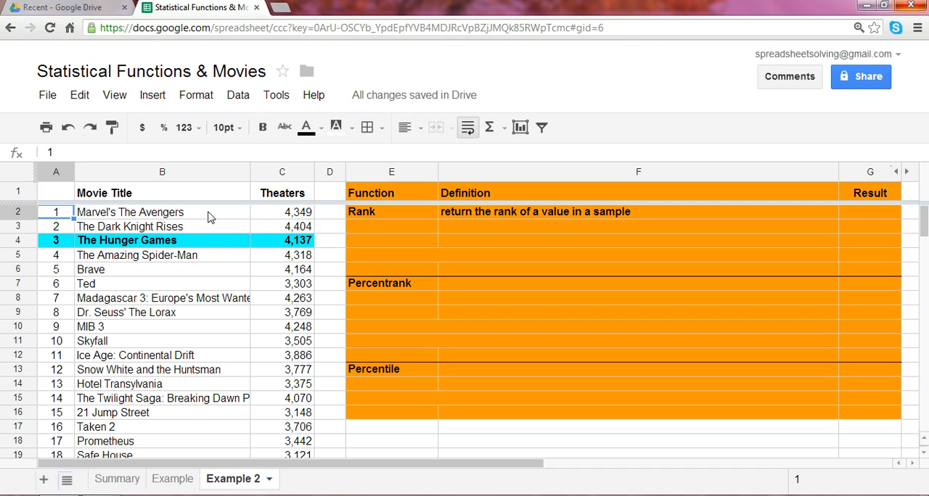
{"action": "key", "text": "Down"}
{"action": "key", "text": "Down"}
{"action": "key", "text": "Right"}
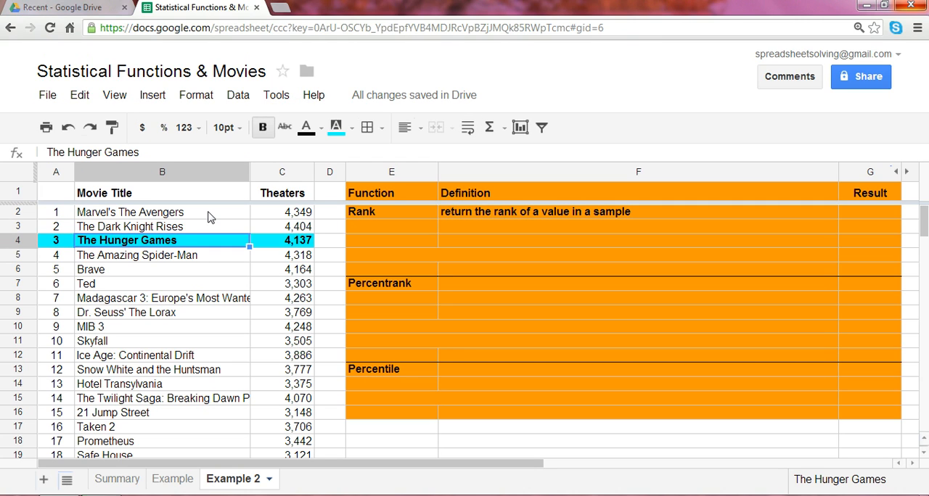
{"action": "key", "text": "Right"}
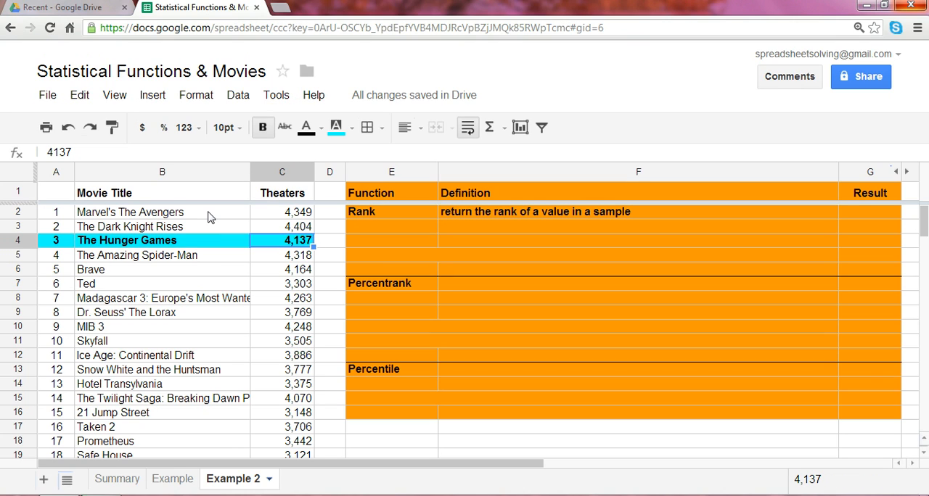
Enter the question "Where does the Hunger GAmes rank based on theater count?" in the merged cell E5.
{"action": "key", "text": "Right"}
{"action": "key", "text": "Right"}
{"action": "key", "text": "Down"}
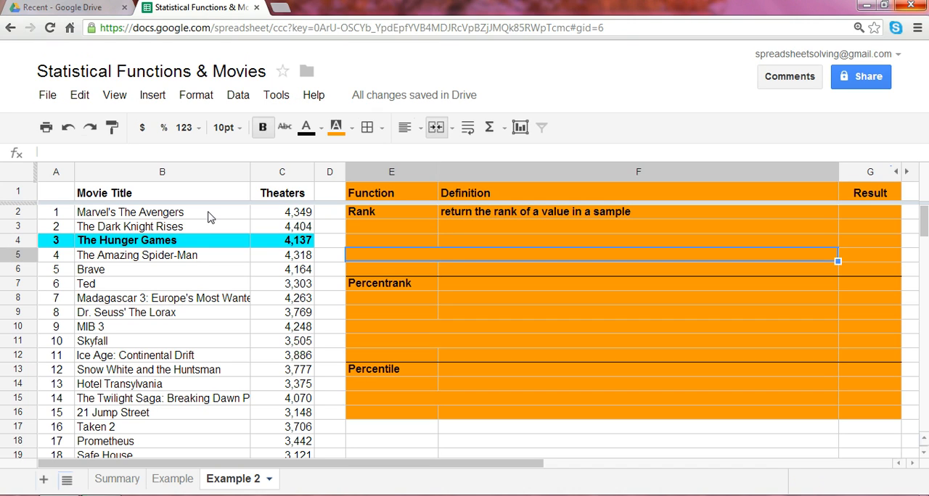
{"action": "type", "text": "Wh"}
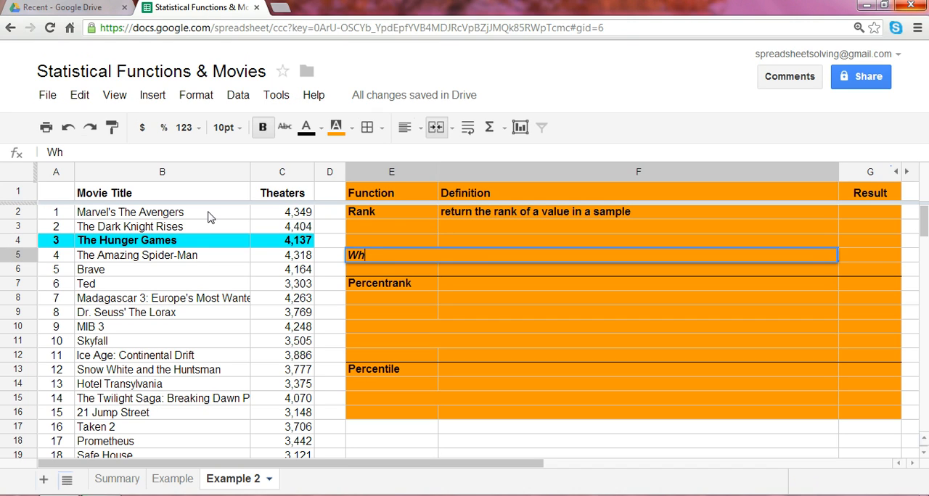
{"action": "type", "text": "ere does the Hunger R"}
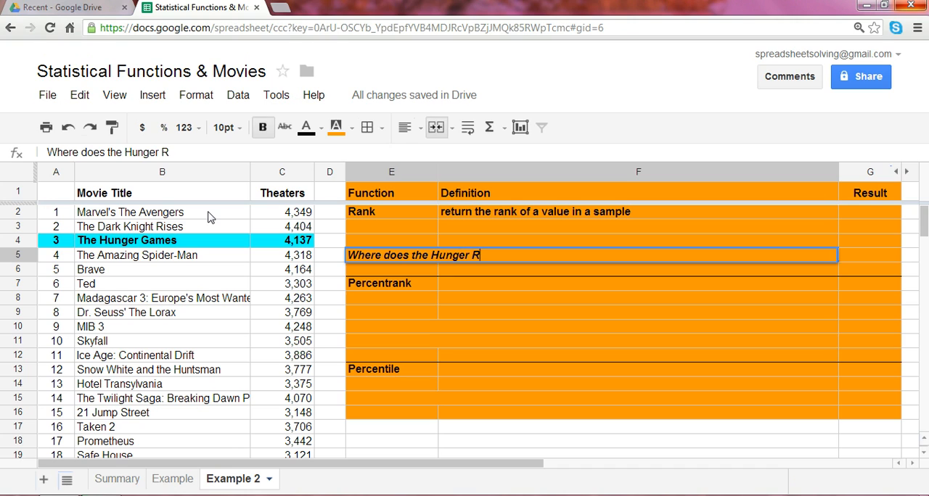
{"action": "key", "text": "BackSpace"}
{"action": "type", "text": "GAmes "}
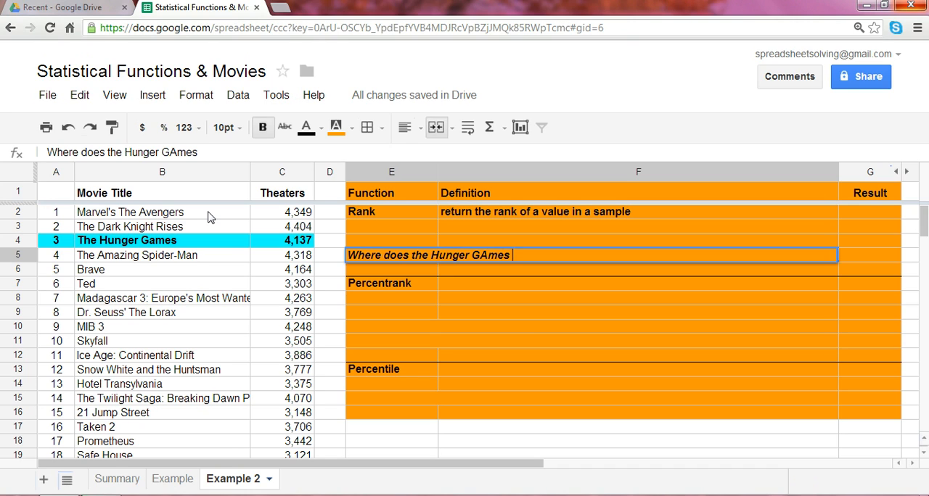
{"action": "type", "text": "rank based"}
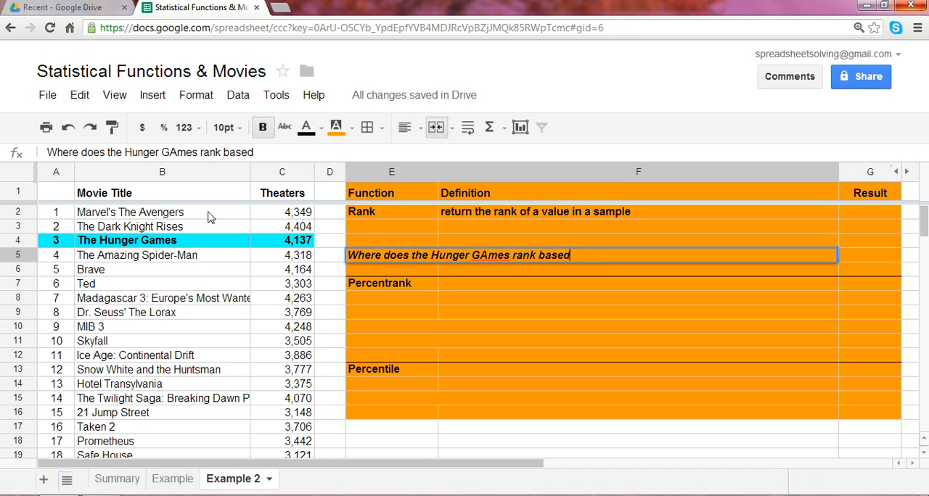
{"action": "type", "text": " on theater count?"}
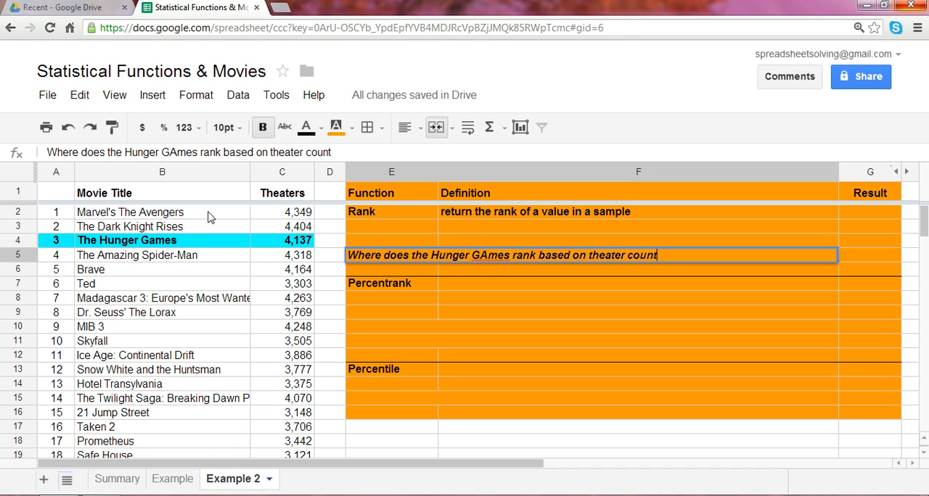
{"action": "key", "text": "Return"}
Start a RANK formula in G5 with The Hunger Games' theater count in C4 as the value.
{"action": "key", "text": "Up"}
{"action": "key", "text": "Right"}
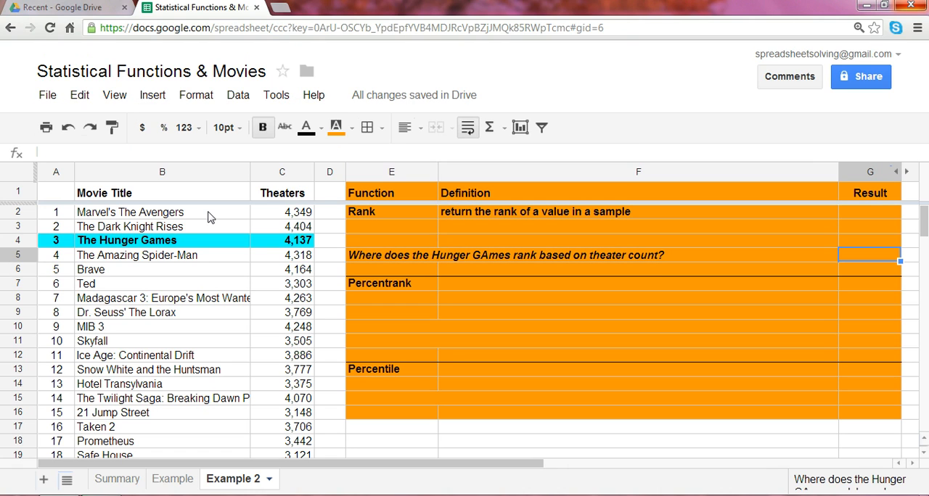
{"action": "type", "text": "="}
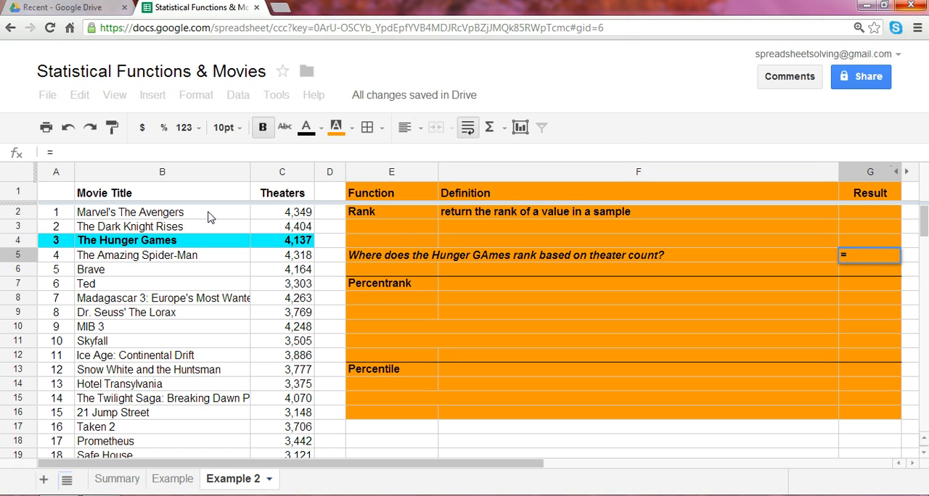
{"action": "type", "text": "rank("}
{"action": "key", "text": "Left"}
{"action": "key", "text": "Left"}
{"action": "key", "text": "Left"}
{"action": "key", "text": "Up"}
{"action": "key", "text": "Left"}
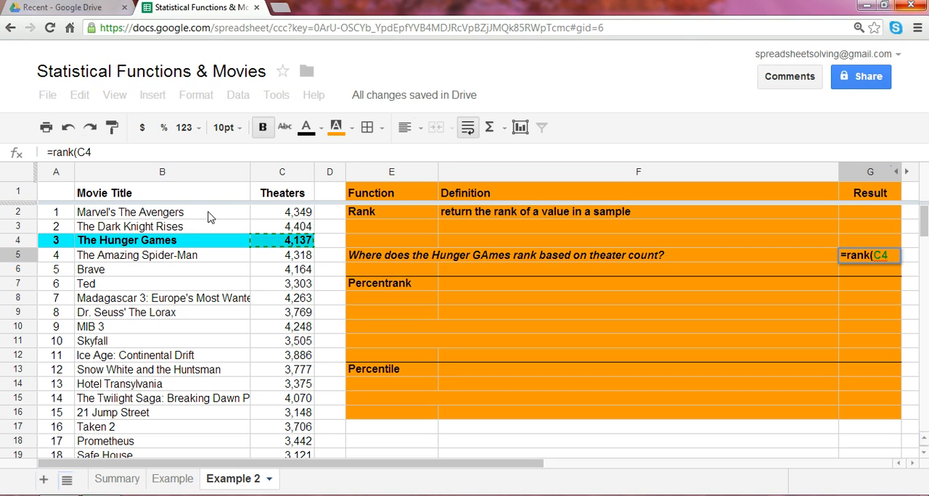
Complete the RANK formula in G5 with the theater counts C2:C101 as the comparison range.
{"action": "type", "text": ","}
{"action": "key", "text": "Left"}
{"action": "key", "text": "Left"}
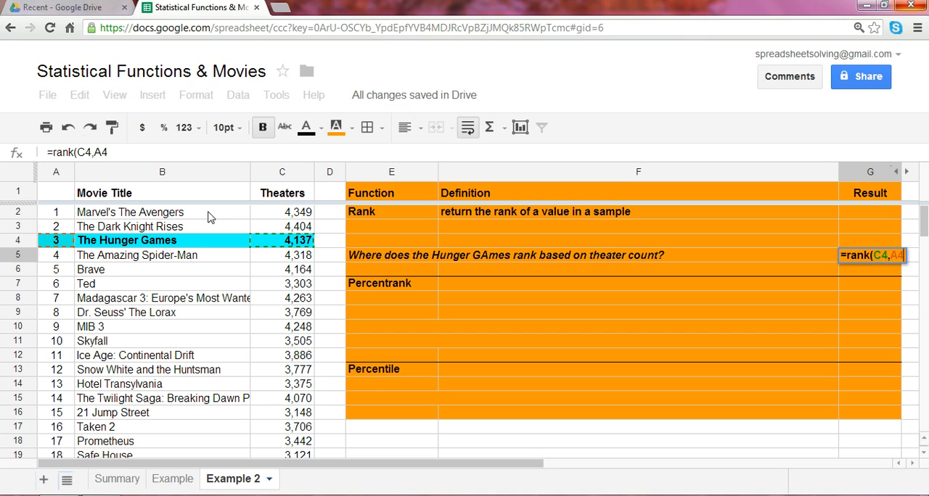
{"action": "key", "text": "Right"}
{"action": "key", "text": "Right"}
{"action": "key", "text": "Right"}
{"action": "key", "text": "Up"}
{"action": "key", "text": "Up"}
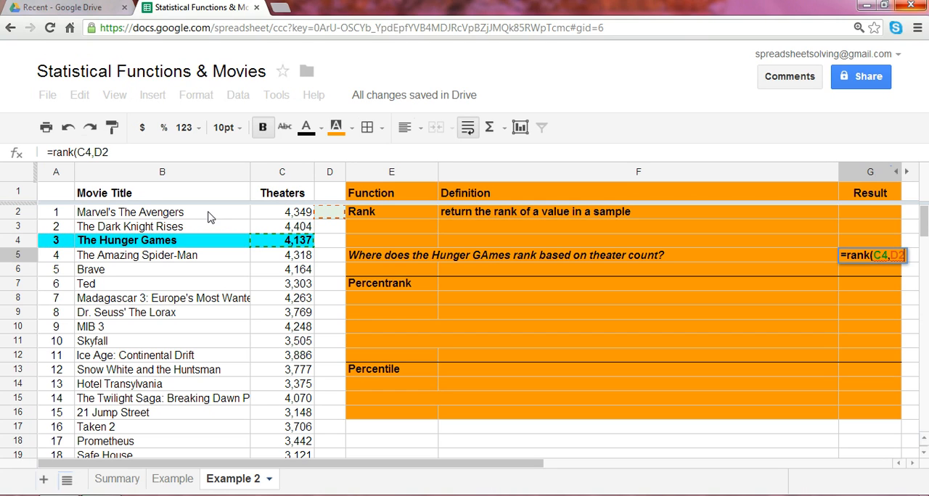
{"action": "key", "text": "Left"}
{"action": "mouse_move", "coordinate": [294, 218]}
{"action": "left_mouse_down"}
{"action": "mouse_move", "coordinate": [290, 495]}
{"action": "mouse_move", "coordinate": [292, 289]}
{"action": "mouse_move", "coordinate": [290, 308]}
{"action": "left_mouse_up"}
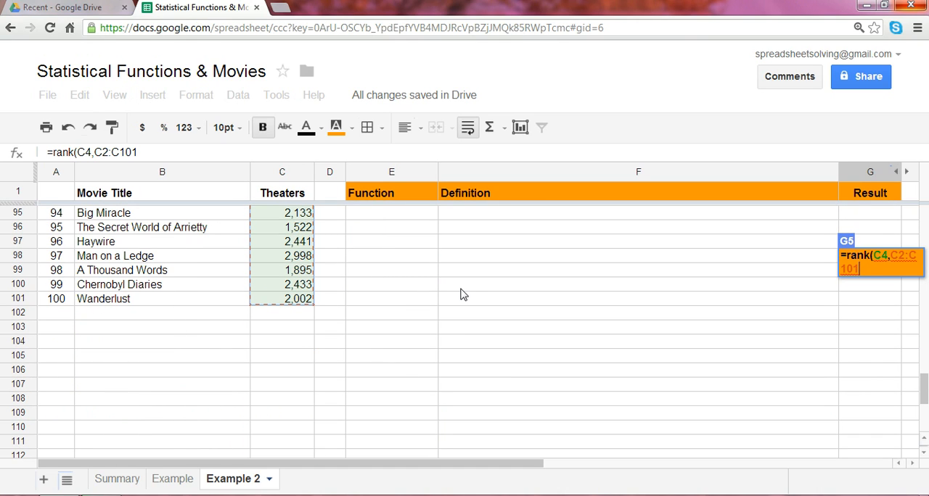
{"action": "type", "text": ")"}
{"action": "key", "text": "Return"}
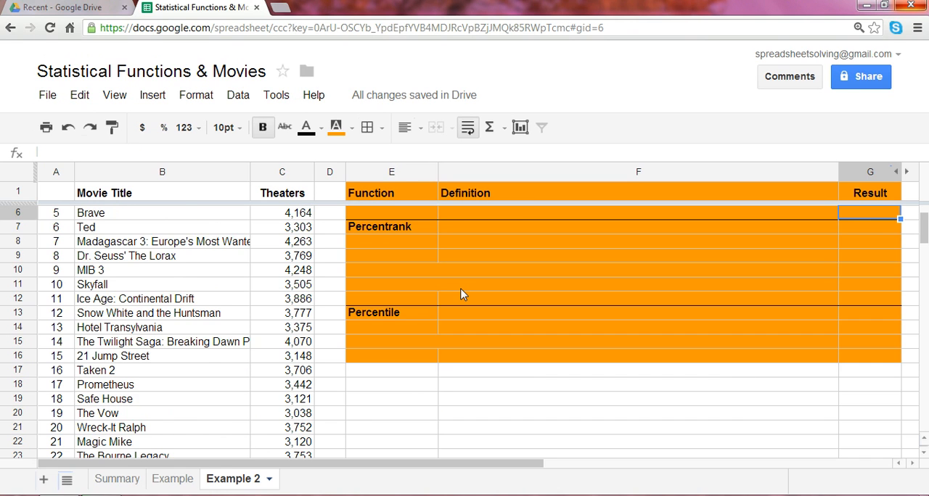
Review the RANK result in G5 against The Hunger Games row, the Rank label and the question in row 5.
{"action": "key", "text": "Up"}
{"action": "key", "text": "Up"}
{"action": "key", "text": "Up"}
{"action": "key", "text": "Down"}
{"action": "key", "text": "Down"}
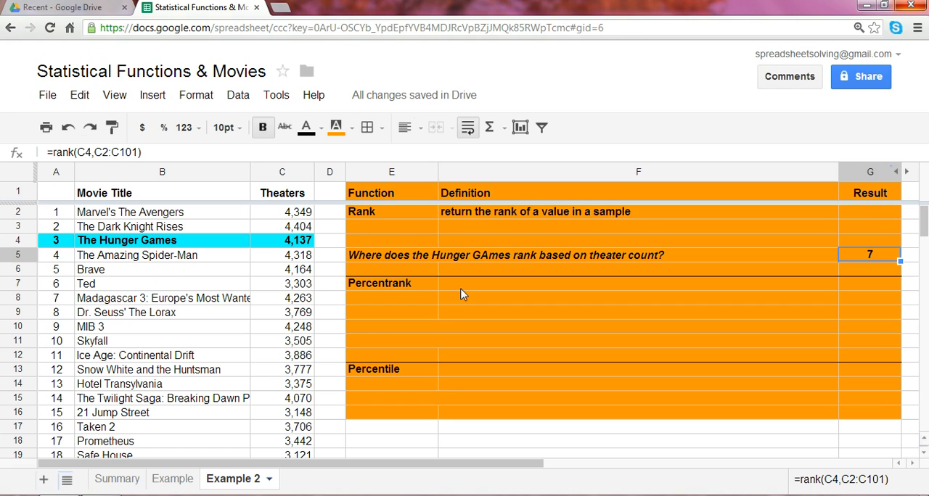
{"action": "key", "text": "Left"}
{"action": "key", "text": "Left"}
{"action": "key", "text": "Left"}
{"action": "key", "text": "Left"}
{"action": "key", "text": "Left"}
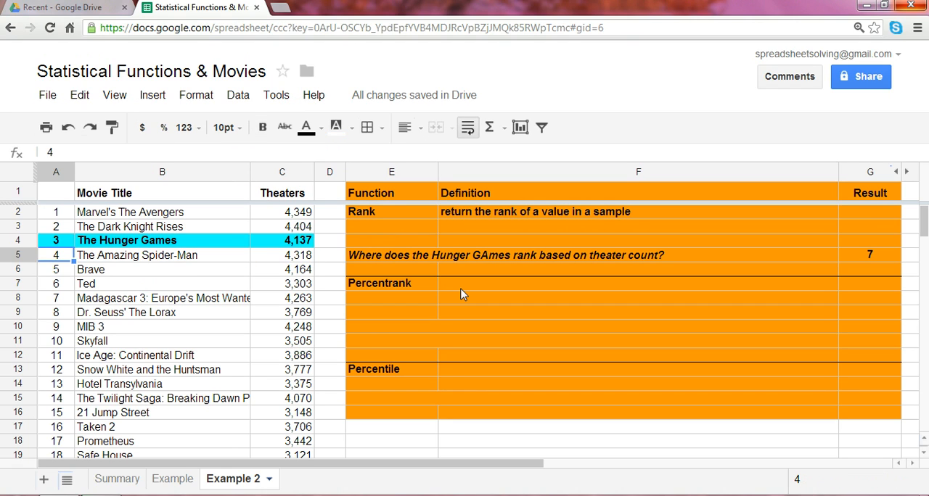
{"action": "key", "text": "Up"}
{"action": "key", "text": "Right"}
{"action": "key", "text": "Right"}
{"action": "key", "text": "Right"}
{"action": "key", "text": "Right"}
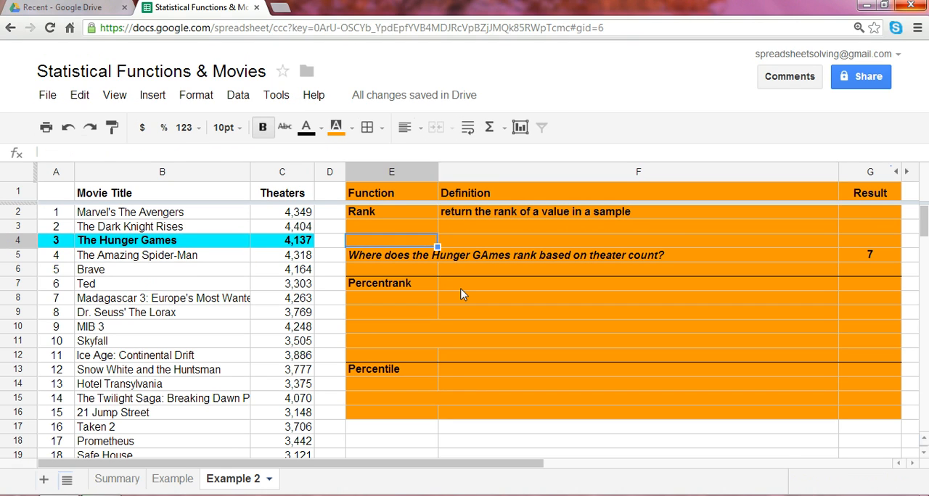
{"action": "key", "text": "Down"}
{"action": "key", "text": "Up"}
{"action": "key", "text": "Up"}
{"action": "key", "text": "Up"}
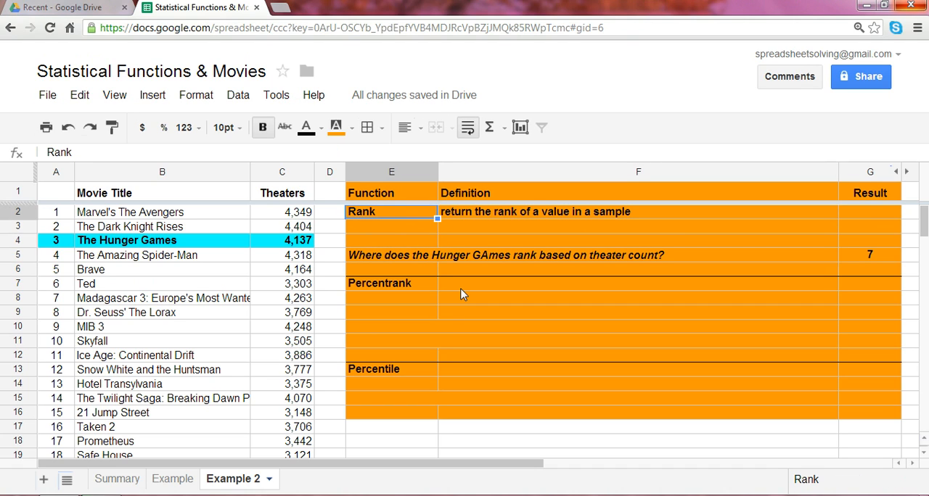
{"action": "key", "text": "Down"}
{"action": "key", "text": "Down"}
{"action": "key", "text": "Down"}
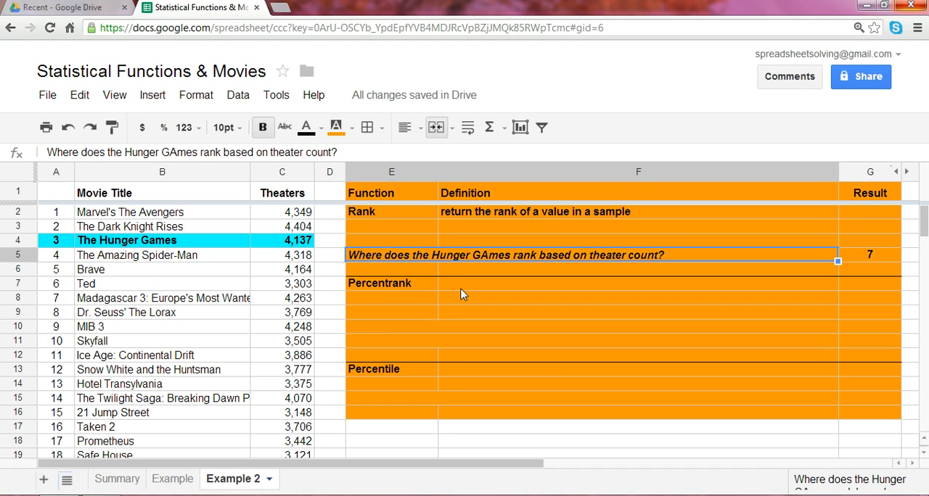
{"action": "key", "text": "Right"}
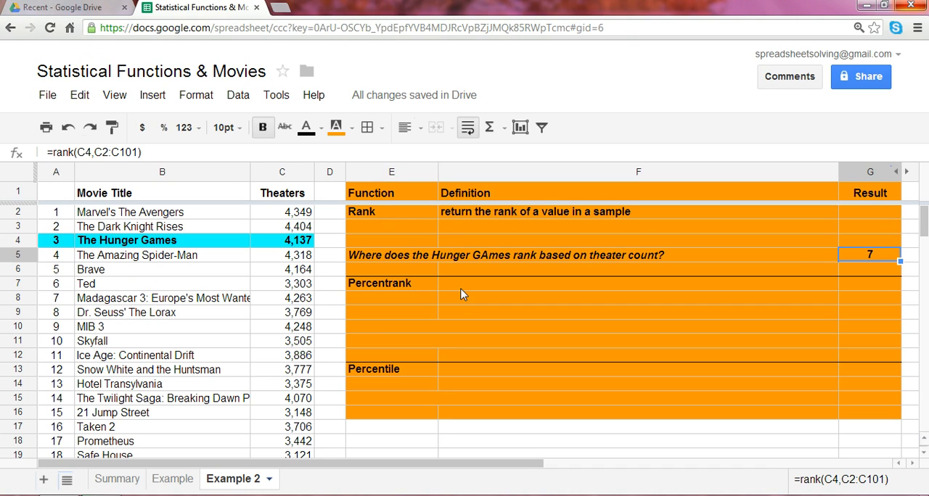
Enter "returns the percent rank or percentile of a value in a sample" as the Percentrank definition in F7.
{"action": "key", "text": "Left"}
{"action": "key", "text": "Left"}
{"action": "key", "text": "Left"}
{"action": "key", "text": "Down"}
{"action": "key", "text": "Down"}
{"action": "key", "text": "Right"}
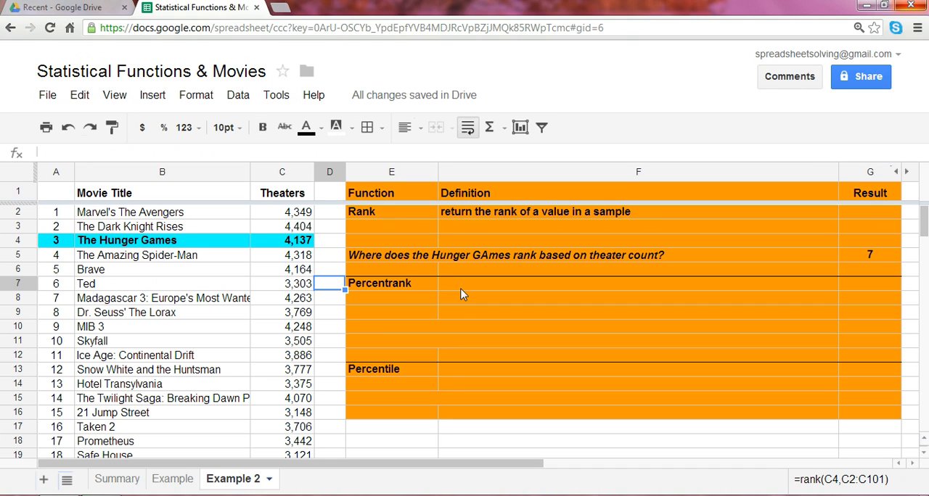
{"action": "key", "text": "Right"}
{"action": "key", "text": "Right"}
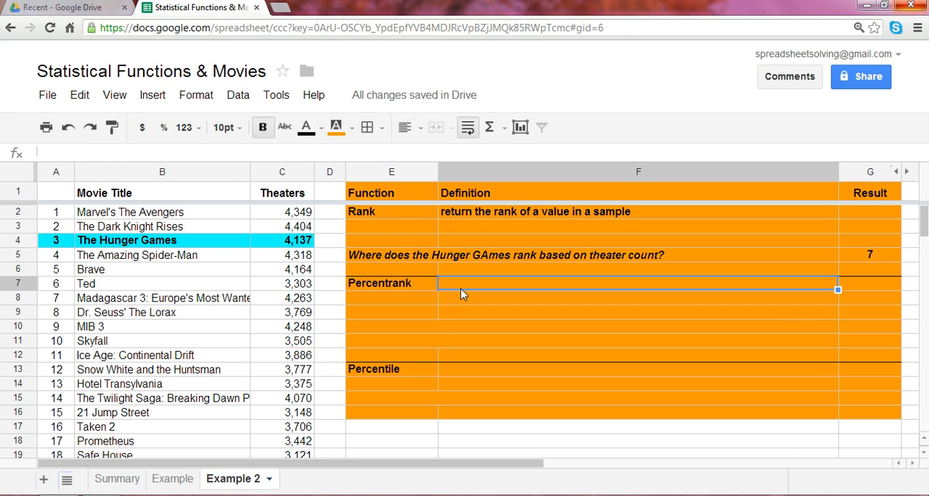
{"action": "type", "text": "ret"}
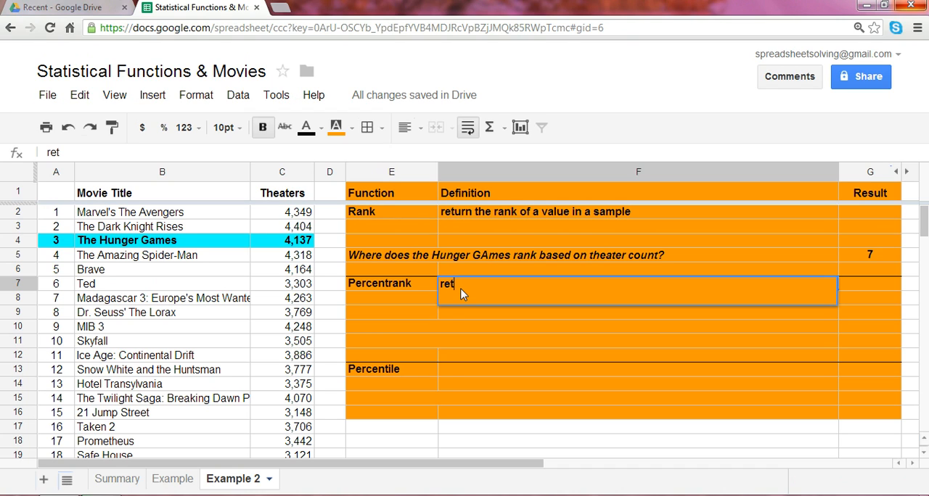
{"action": "key", "text": "Return"}
{"action": "type", "text": "rns the"}
{"action": "key", "text": "Escape"}
{"action": "key", "text": "Up"}
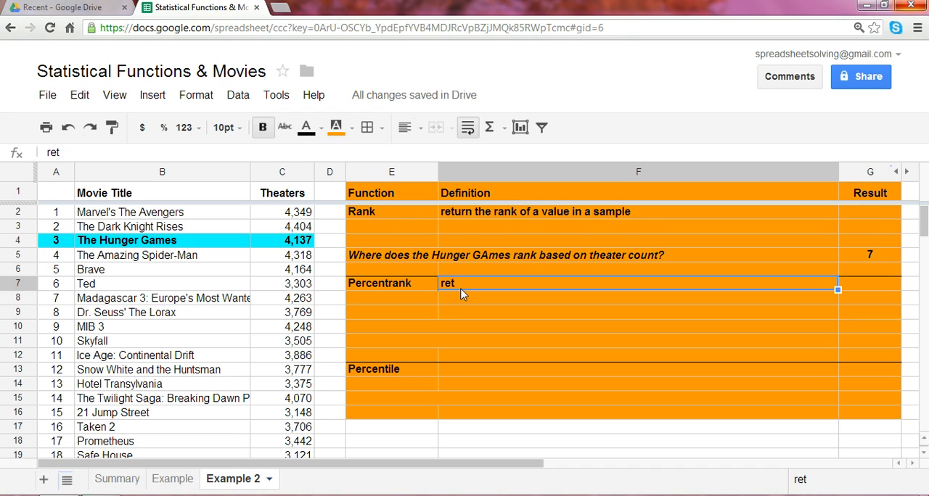
{"action": "key", "text": "Return"}
{"action": "type", "text": "urns the percen"}
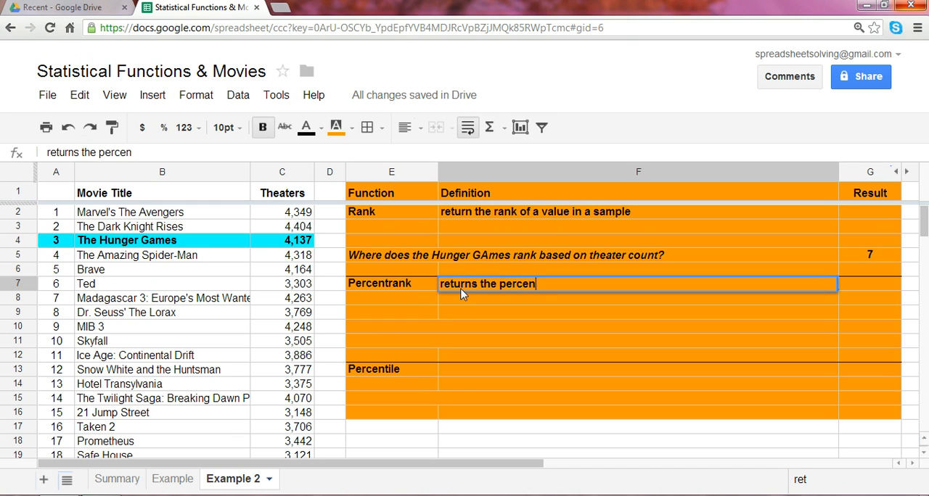
{"action": "type", "text": "t rank or percentile of"}
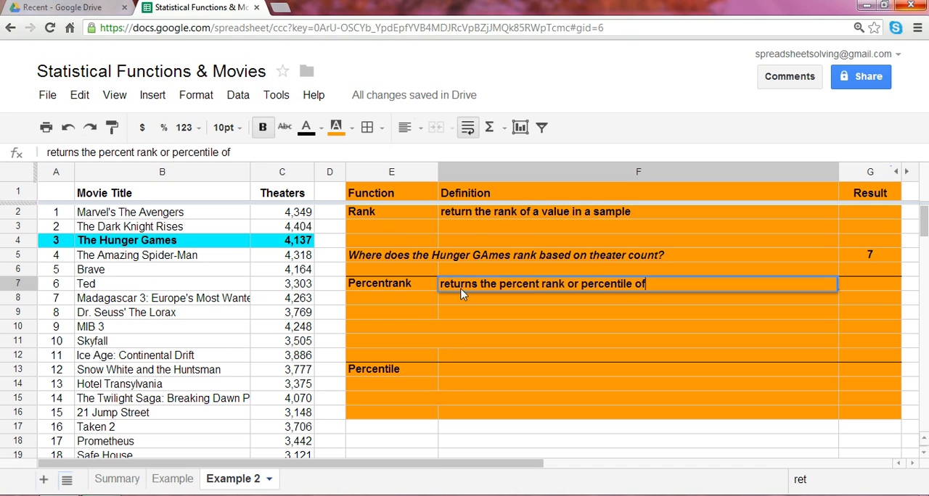
{"action": "type", "text": " a value in a "}
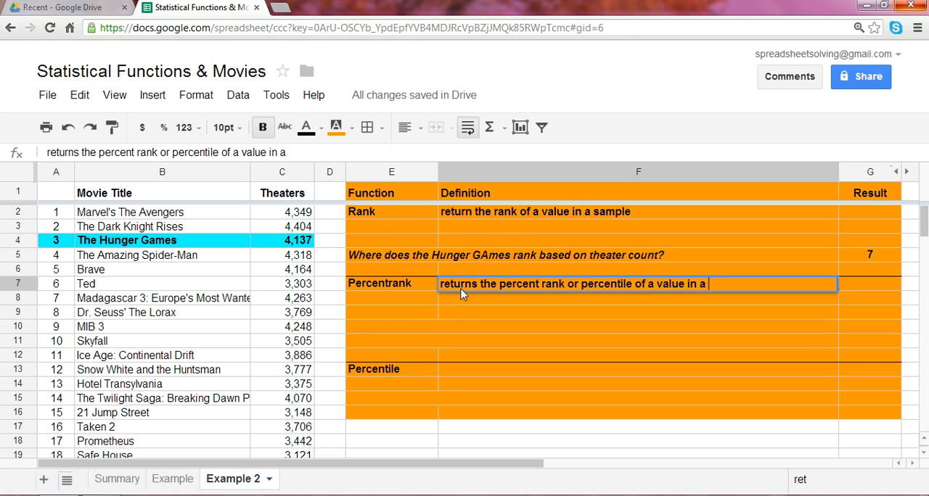
{"action": "type", "text": "sample"}
{"action": "key", "text": "Return"}
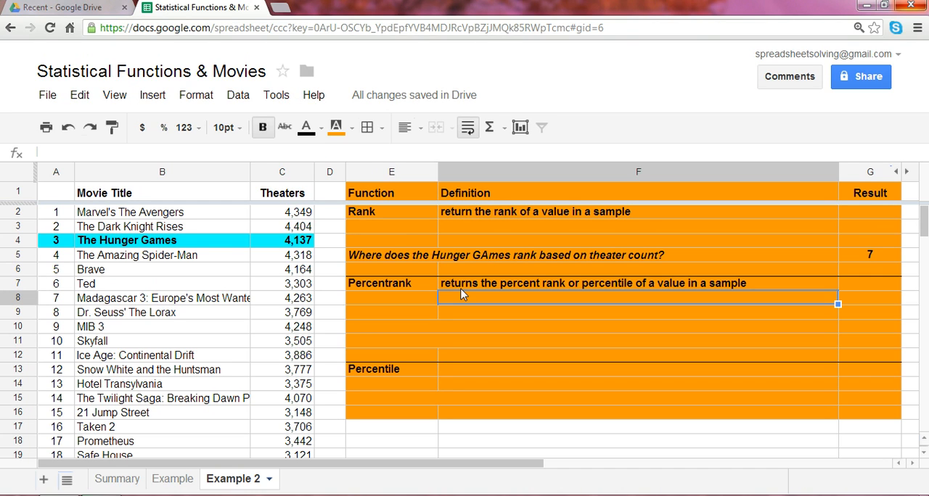
Enter the question "On a percentage basis, where does Hunger Games rank based on theater count?" in the merged cell E10.
{"action": "key", "text": "Left"}
{"action": "key", "text": "Down"}
{"action": "key", "text": "Down"}
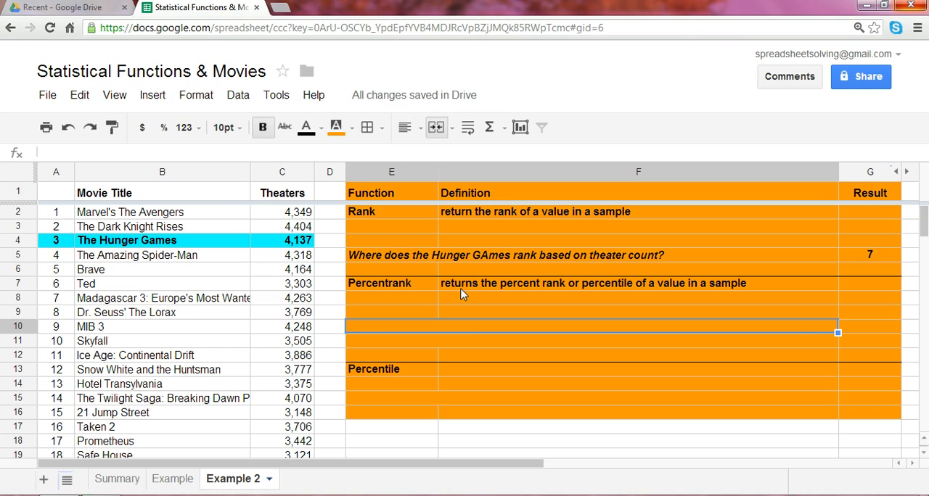
{"action": "type", "text": "O"}
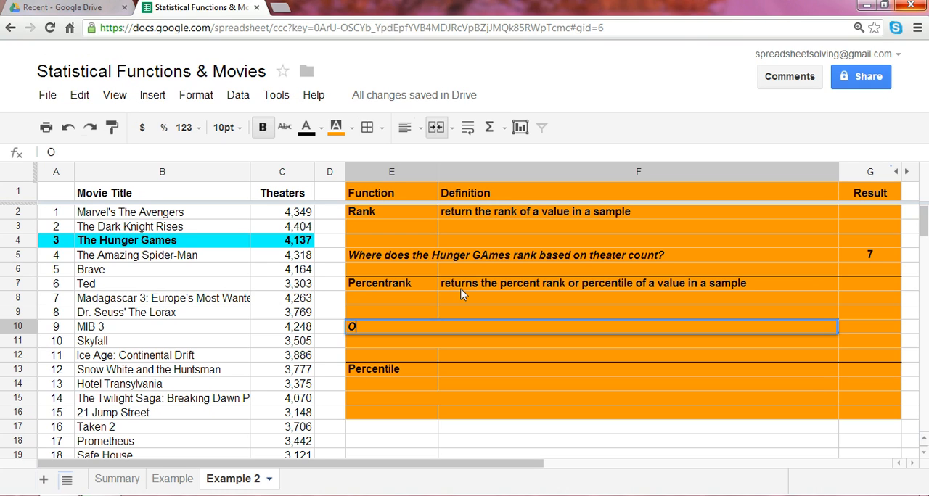
{"action": "type", "text": "n a percenta"}
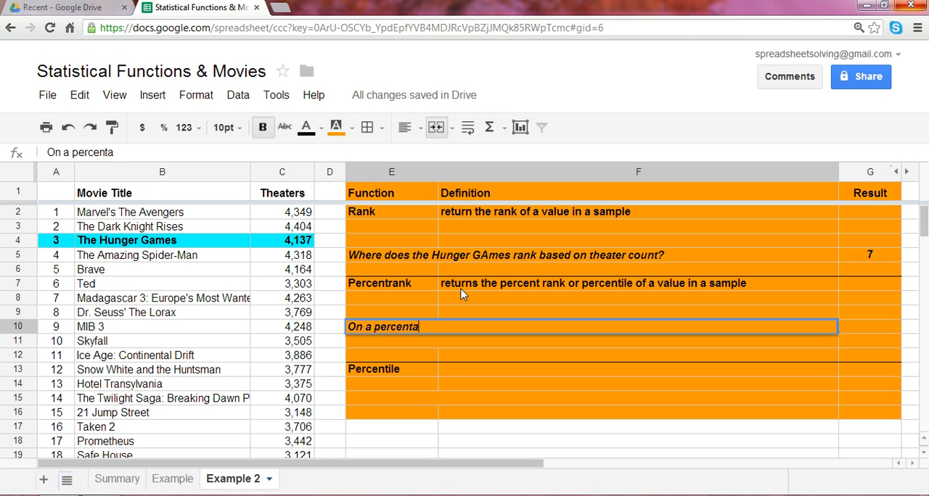
{"action": "type", "text": "ge basis, wh"}
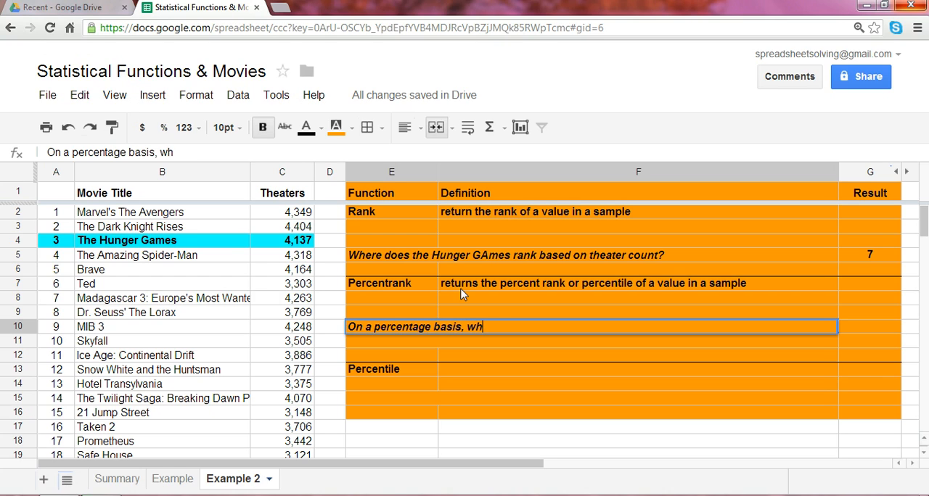
{"action": "type", "text": "ere does Hun"}
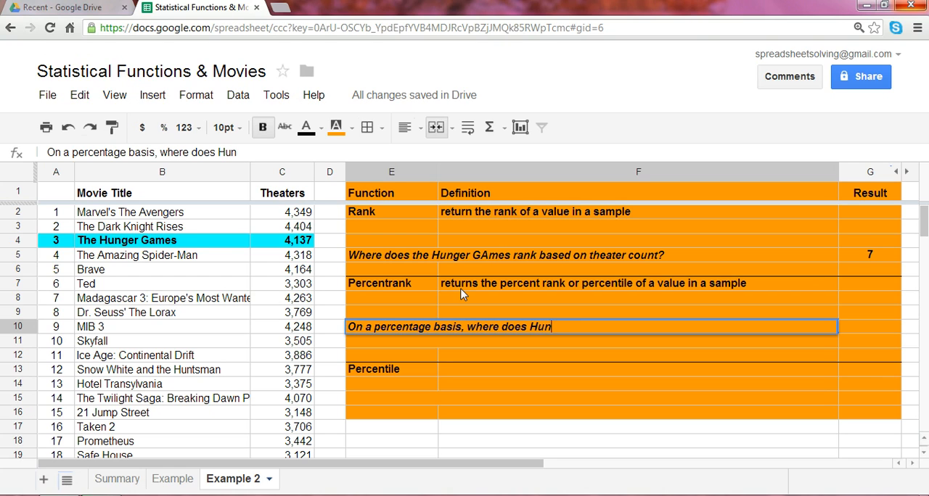
{"action": "type", "text": "ger Games rank "}
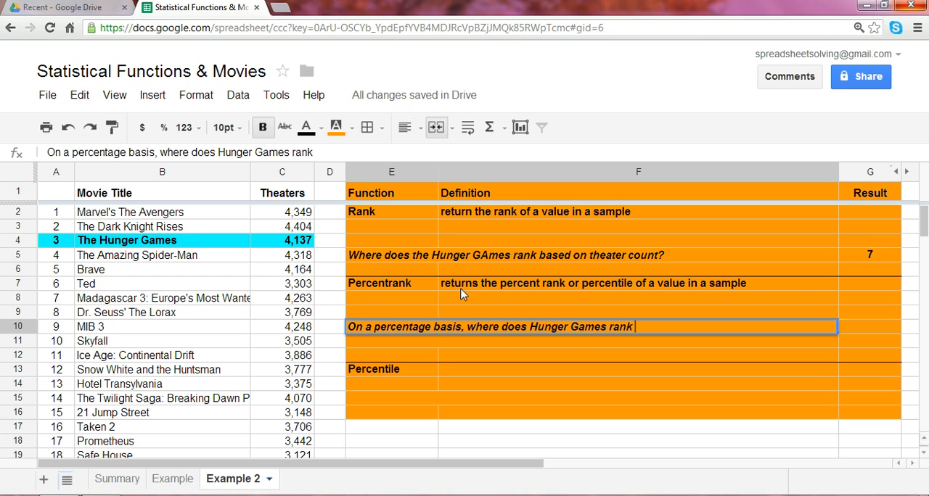
{"action": "type", "text": "based on t"}
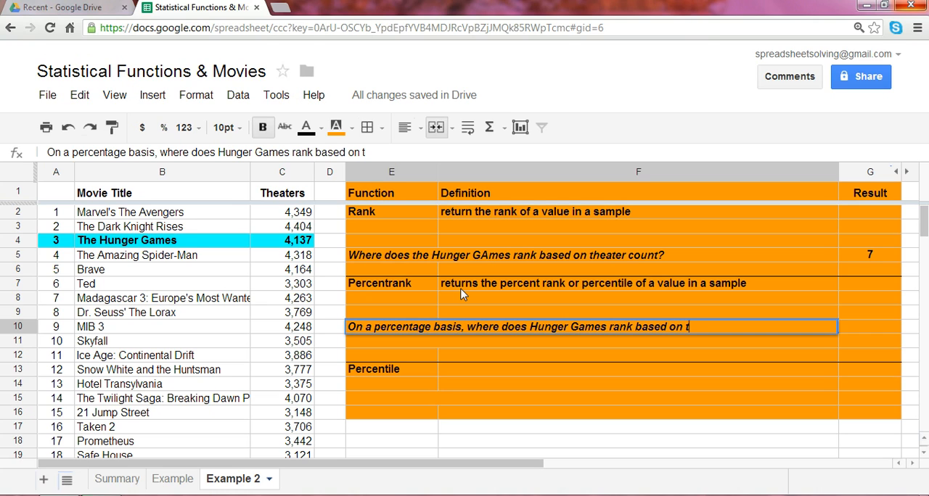
{"action": "type", "text": "heater count?"}
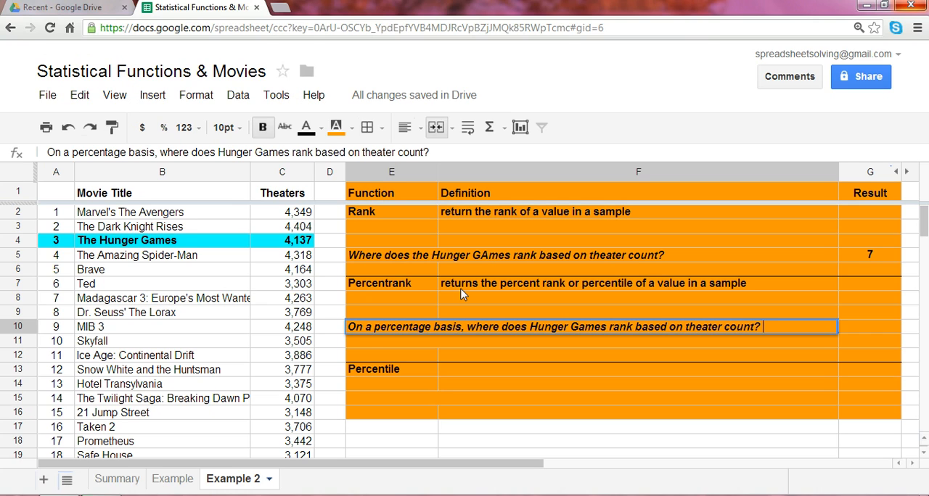
{"action": "key", "text": "Return"}
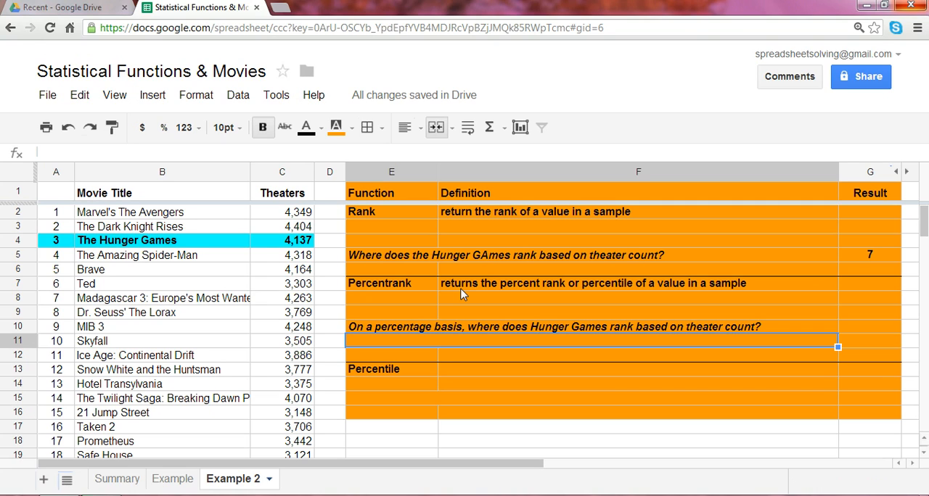
Start a PERCENTRANK formula in G10 with the theater counts C2:C101 as the data range.
{"action": "key", "text": "Up"}
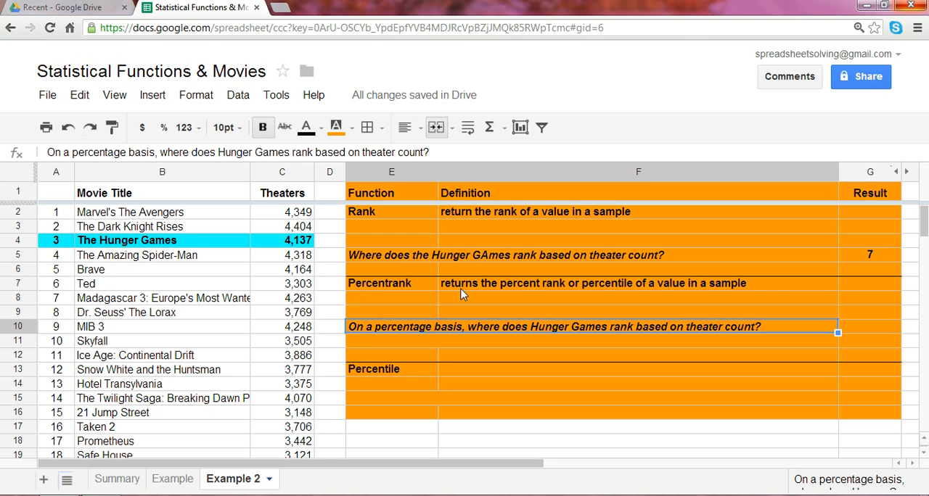
{"action": "key", "text": "Right"}
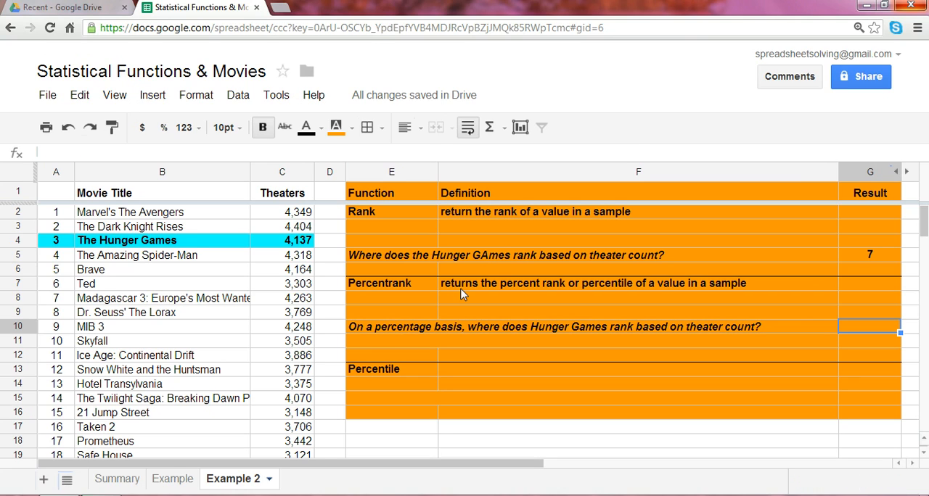
{"action": "type", "text": "="}
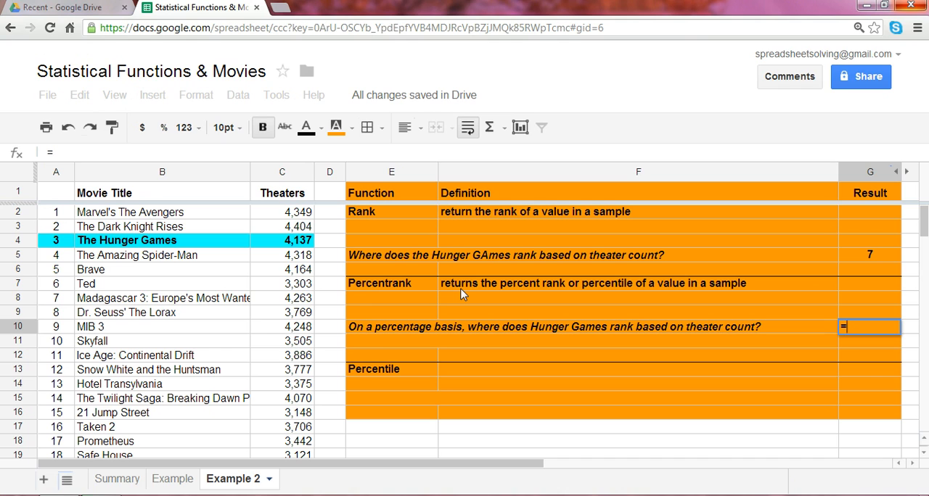
{"action": "type", "text": "percen"}
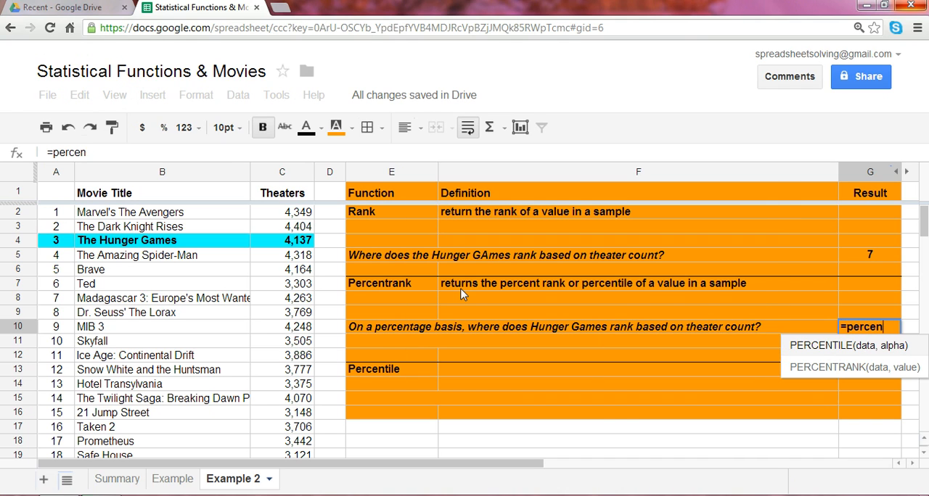
{"action": "type", "text": "trank("}
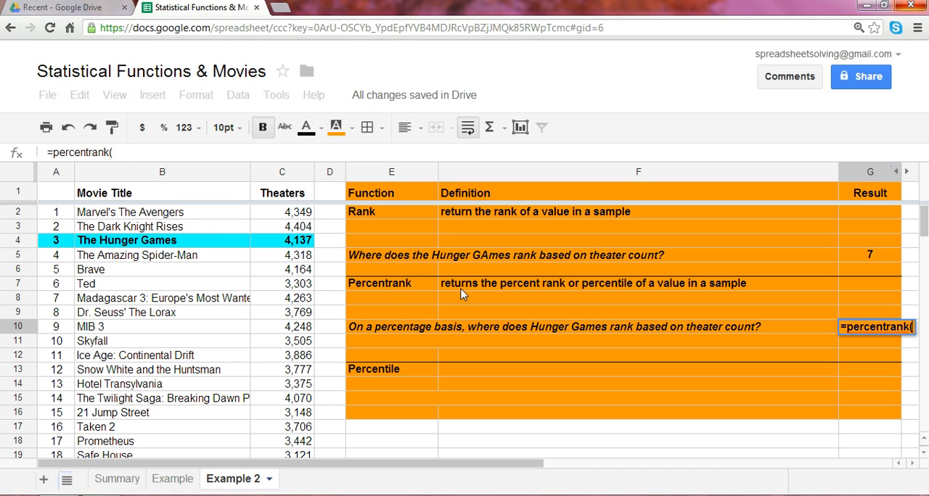
{"action": "key", "text": "Left"}
{"action": "key", "text": "Left"}
{"action": "key", "text": "Left"}
{"action": "key", "text": "Left"}
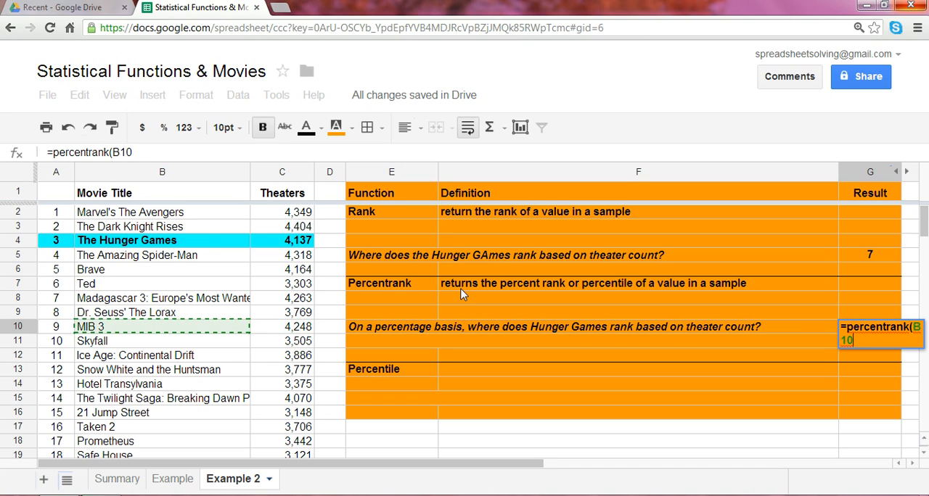
{"action": "key", "text": "Right"}
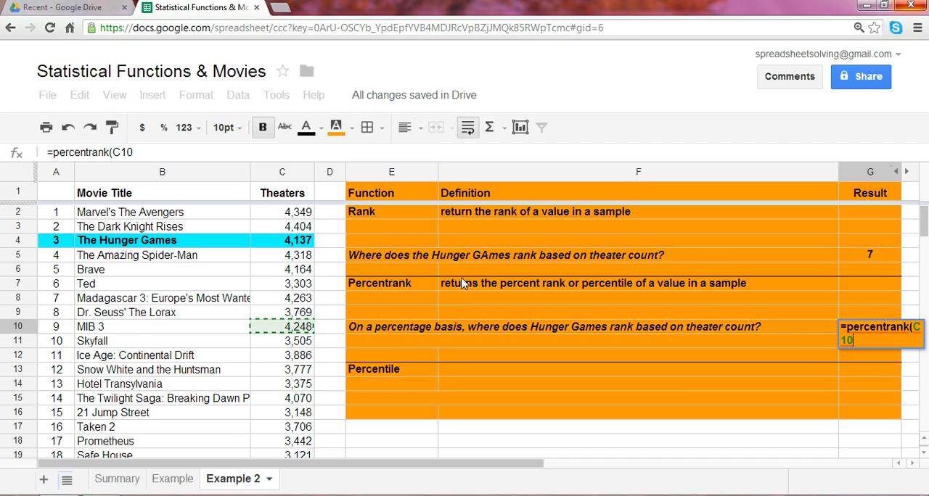
{"action": "left_click", "coordinate": [299, 215]}
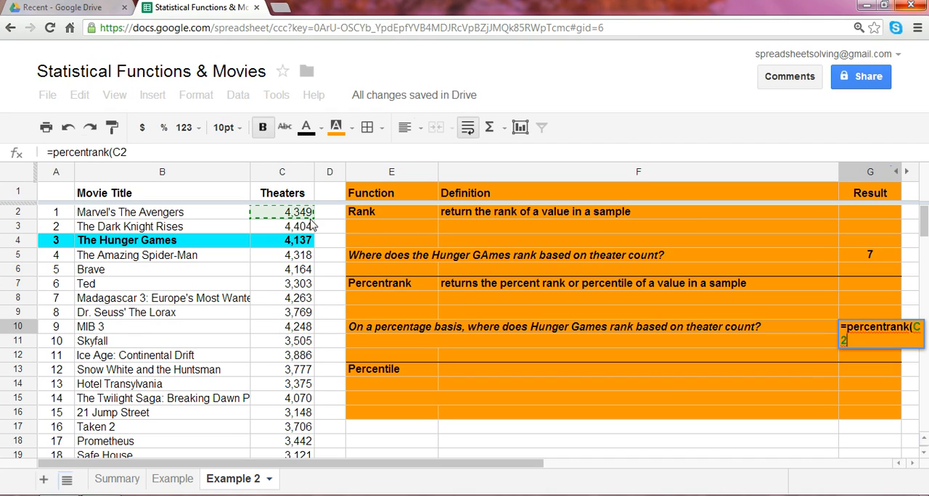
{"action": "left_click_drag", "start_coordinate": [304, 220], "coordinate": [300, 269]}
{"action": "left_click_drag", "start_coordinate": [297, 481], "coordinate": [300, 306]}
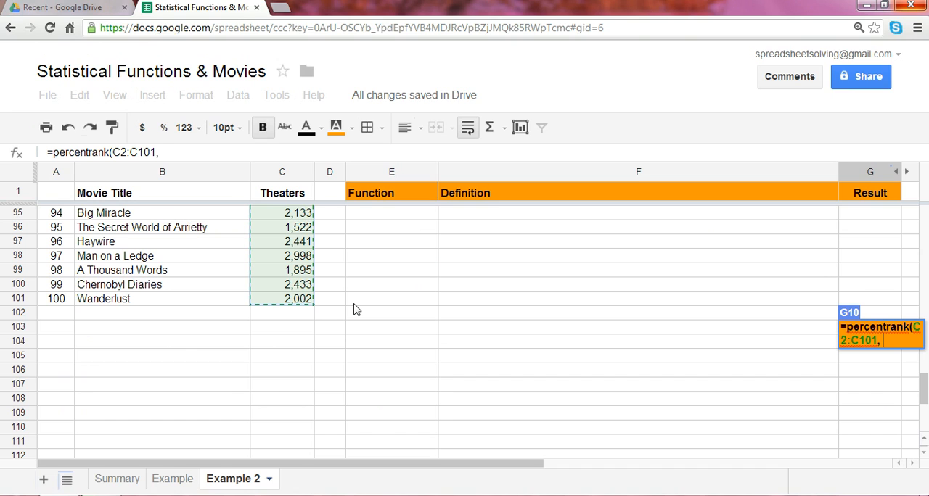
Complete the PERCENTRANK formula in G10 with The Hunger Games' theater count in C4 as the value.
{"action": "type", "text": "C1"}
{"action": "key", "text": "Down"}
{"action": "key", "text": "Down"}
{"action": "key", "text": "Down"}
{"action": "key", "text": "Down"}
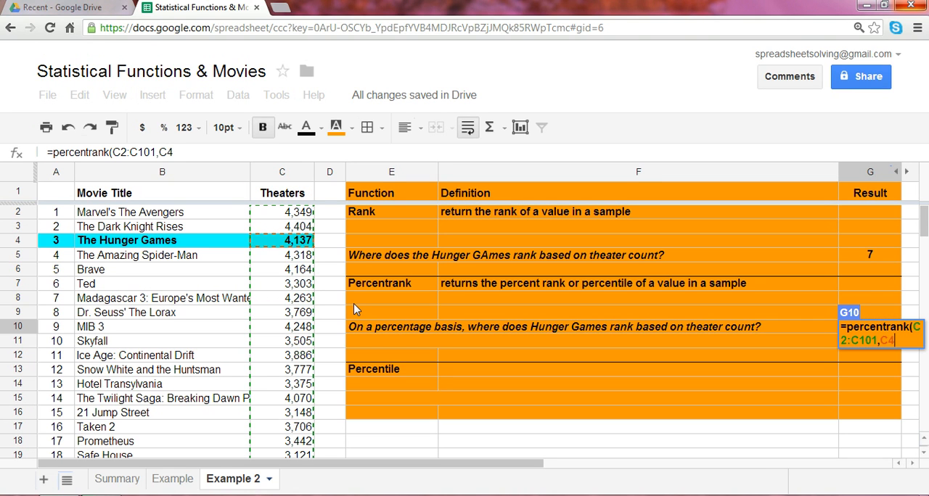
{"action": "key", "text": "Up"}
{"action": "type", "text": ")"}
{"action": "key", "text": "Return"}
{"action": "key", "text": "Up"}
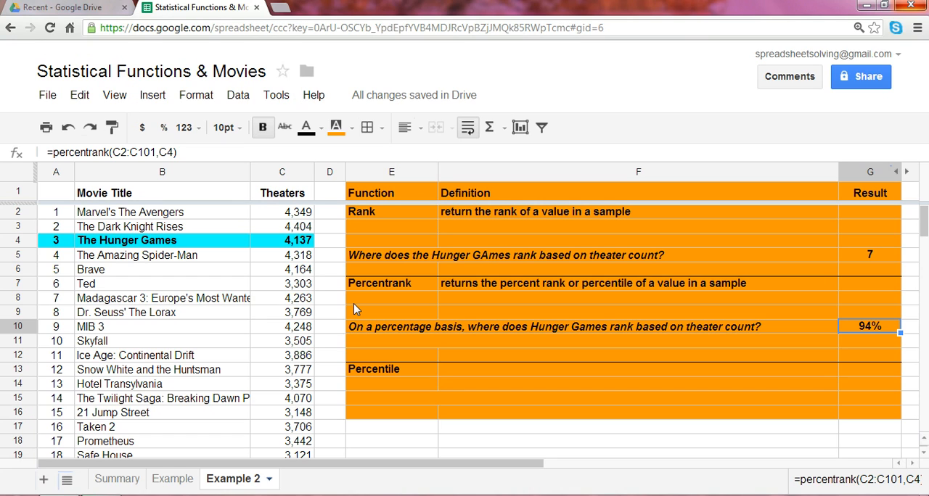
Enter "returns the x percentile of data values in a sample" as the Percentile definition in F13.
{"action": "key", "text": "Left"}
{"action": "key", "text": "Down"}
{"action": "key", "text": "Down"}
{"action": "key", "text": "Down"}
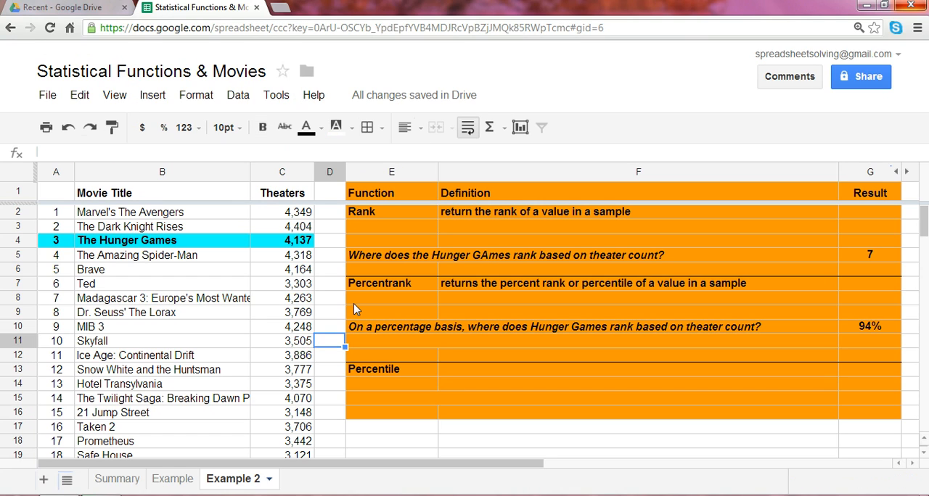
{"action": "key", "text": "Right"}
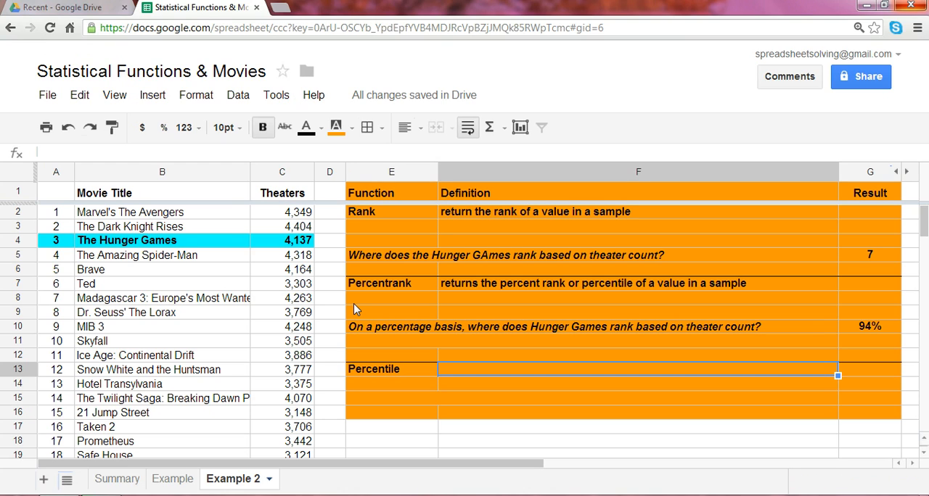
{"action": "type", "text": "returns th"}
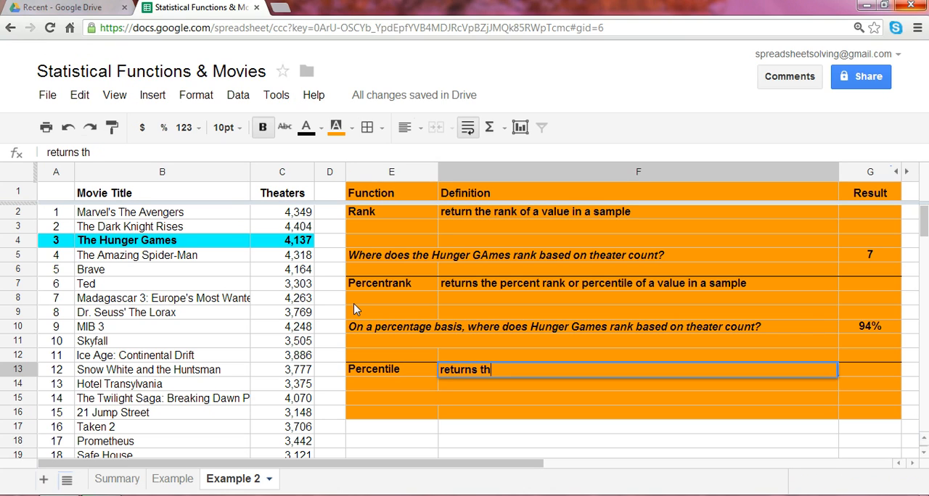
{"action": "type", "text": "e x perce"}
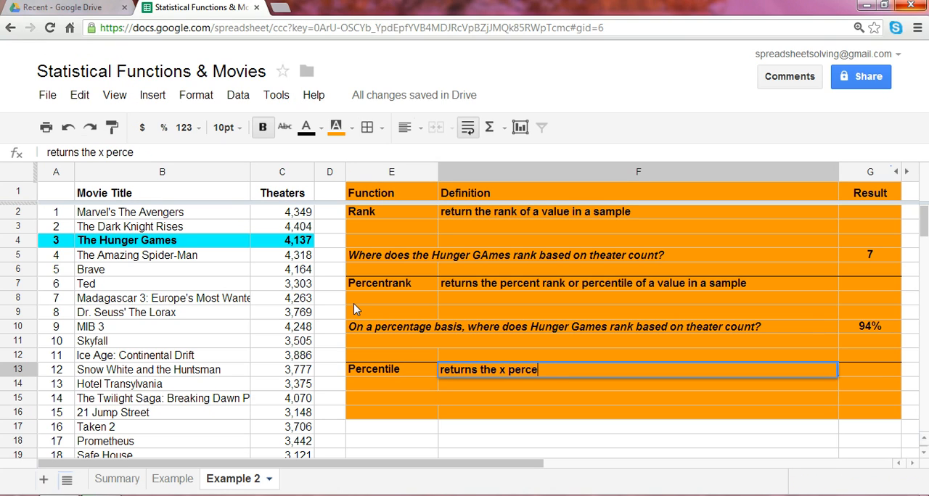
{"action": "type", "text": "ntile of data va"}
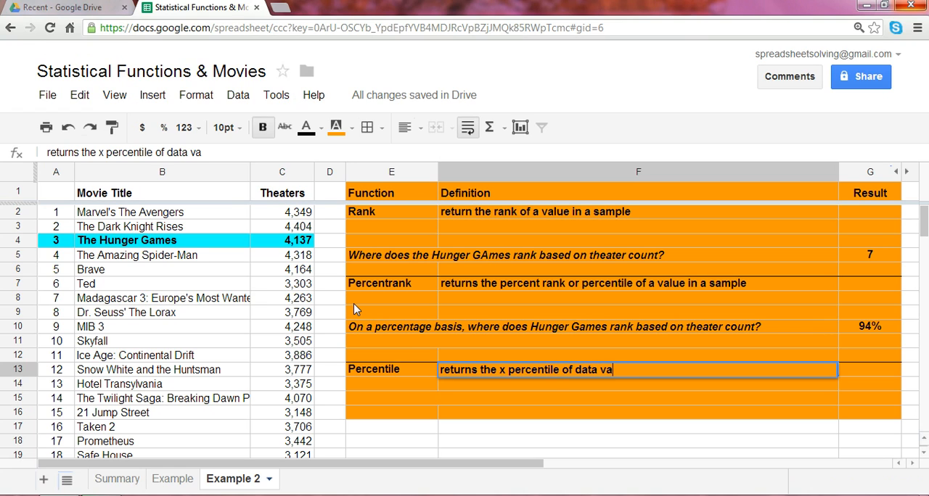
{"action": "type", "text": "lues in a sample"}
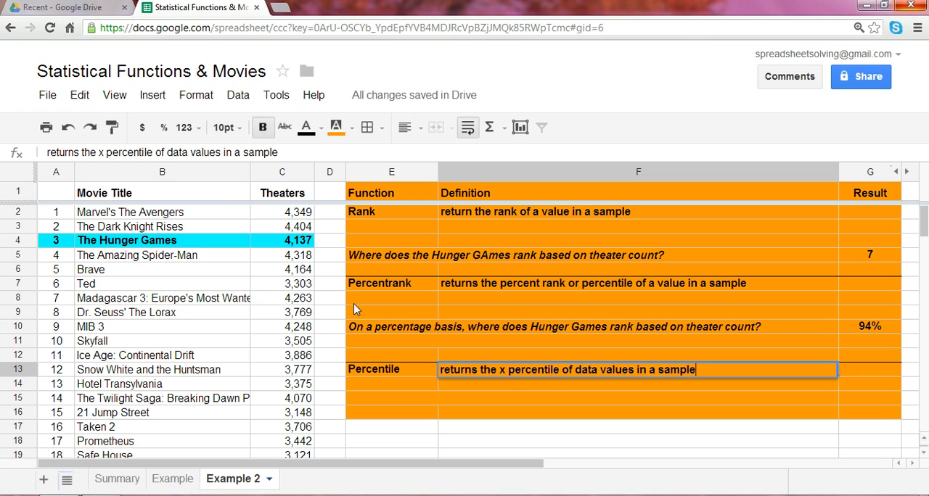
{"action": "key", "text": "Return"}
{"action": "key", "text": "Up"}
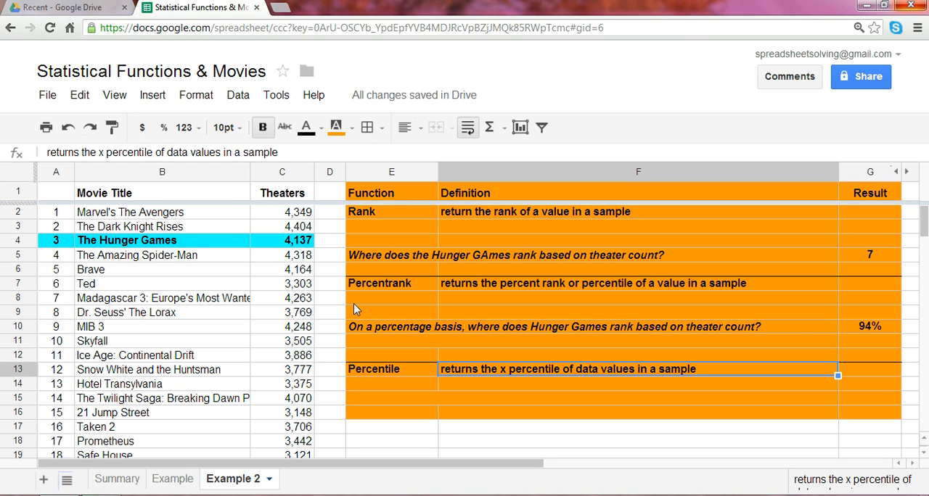
Enter the question "What theater count represents the 90th percentile across the top 100 grossing movies in 2012?" in the merged cell E15.
{"action": "key", "text": "Left"}
{"action": "key", "text": "Left"}
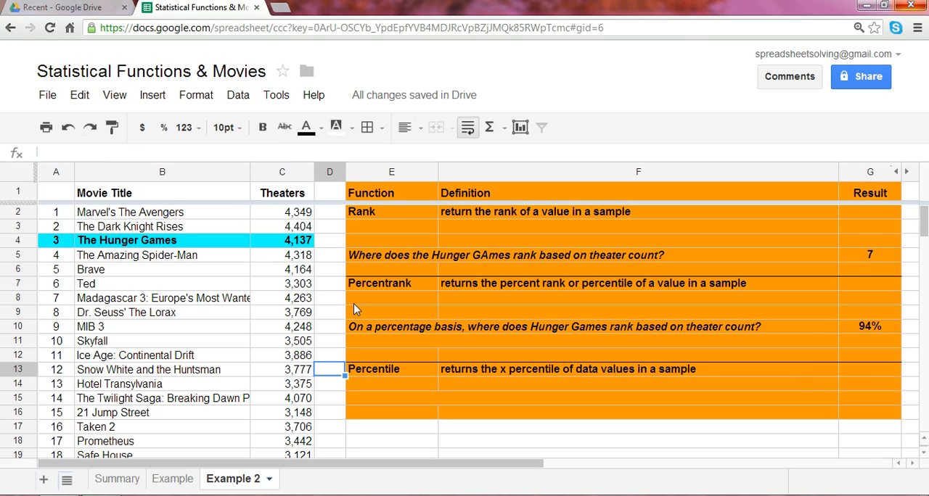
{"action": "key", "text": "Right"}
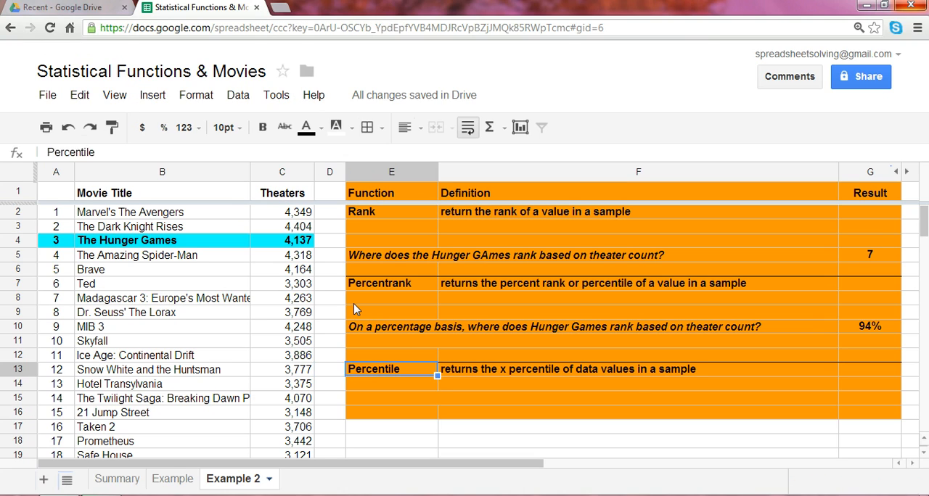
{"action": "key", "text": "Down"}
{"action": "key", "text": "Down"}
{"action": "key", "text": "shift+Right"}
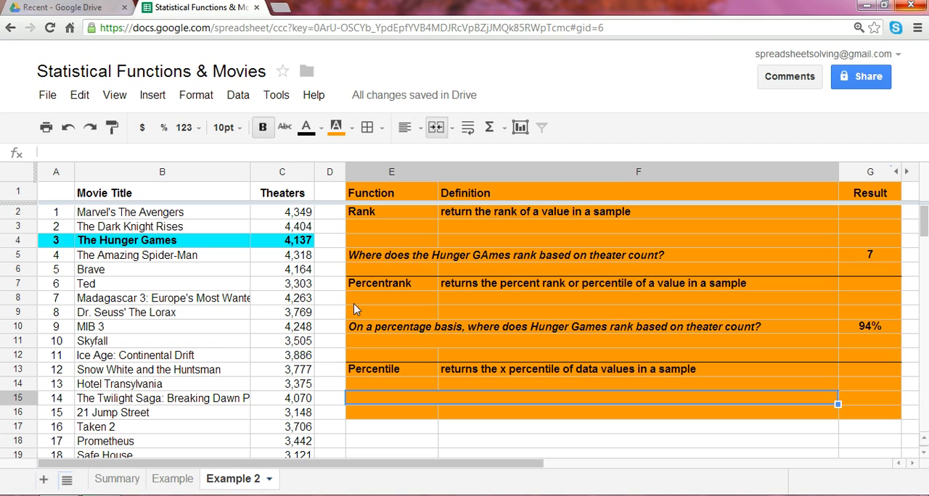
{"action": "type", "text": "What th"}
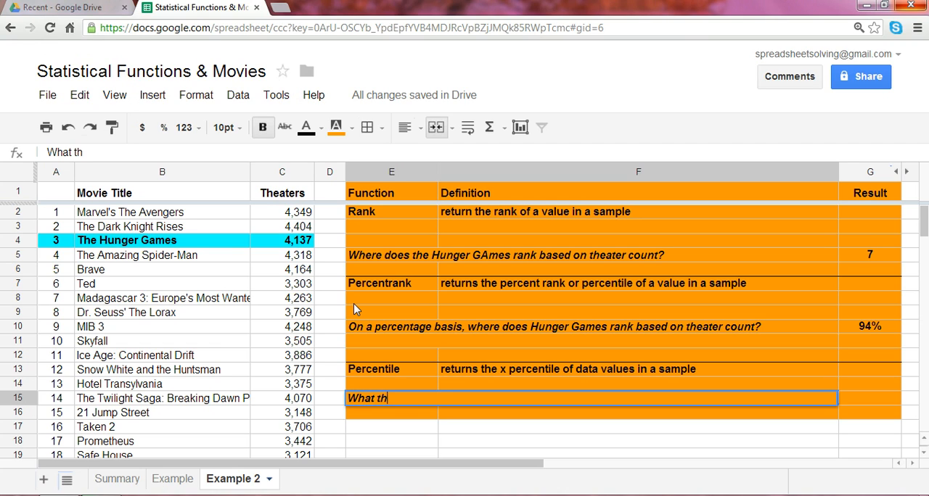
{"action": "type", "text": "eater count repr"}
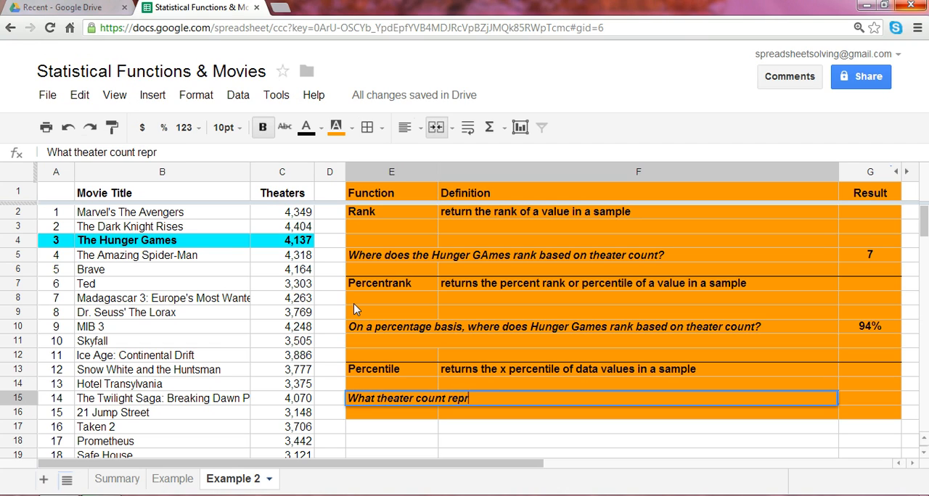
{"action": "type", "text": "esents the 90"}
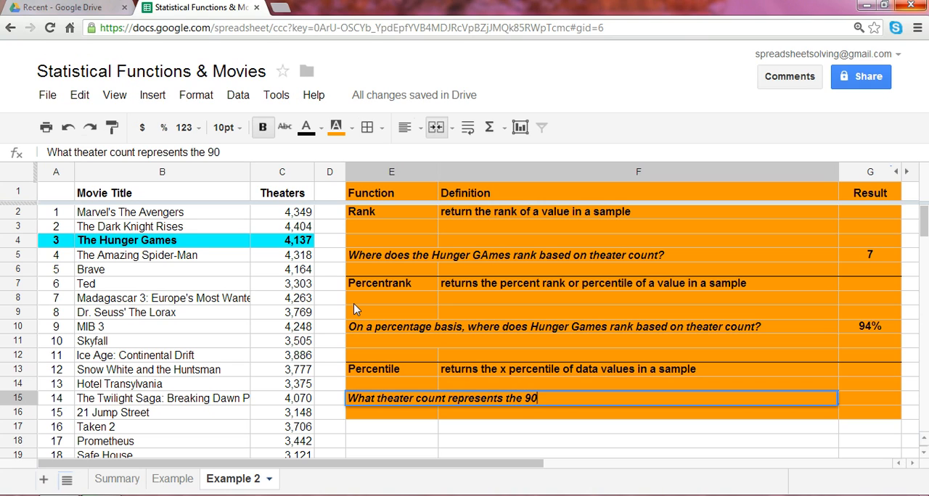
{"action": "type", "text": "th percent"}
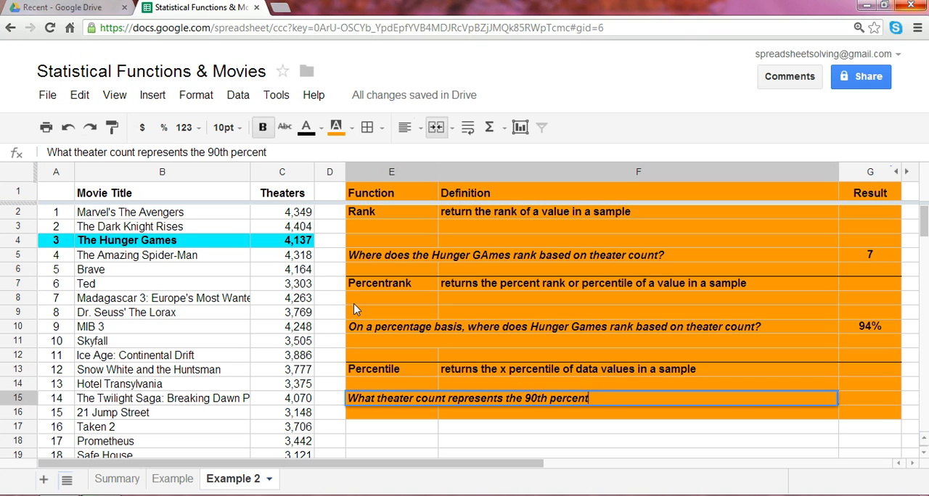
{"action": "type", "text": "ile across t"}
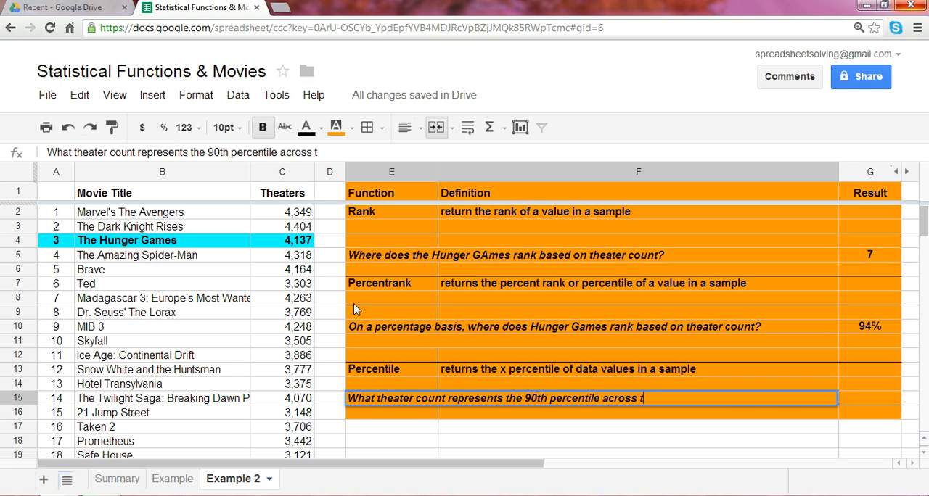
{"action": "type", "text": "he top 100 grossin"}
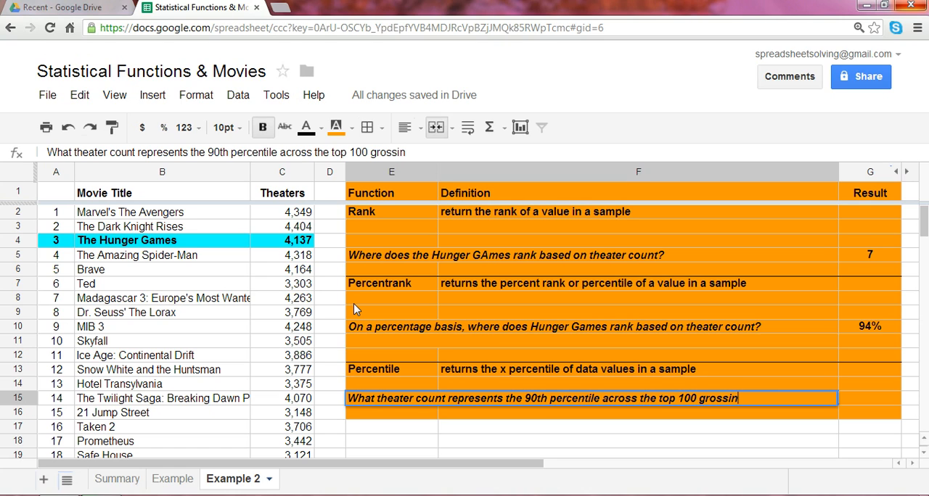
{"action": "type", "text": "g movies in 2012?"}
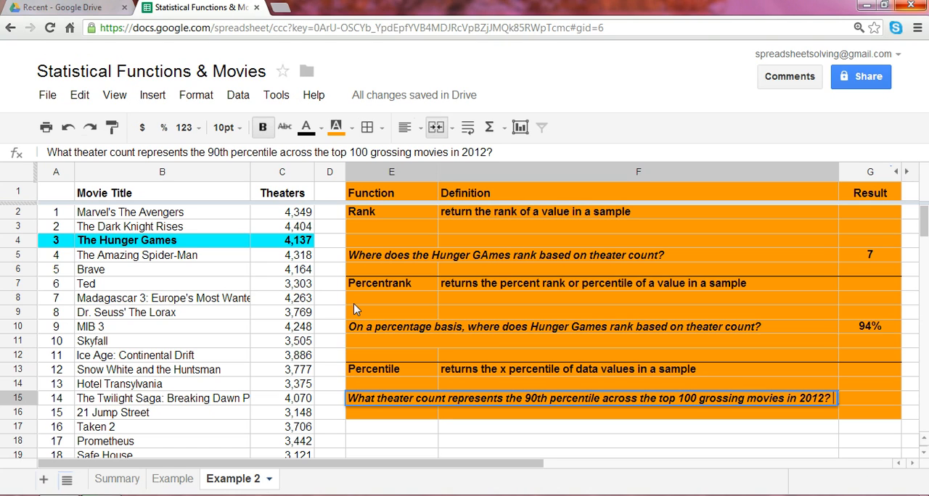
{"action": "key", "text": "Return"}
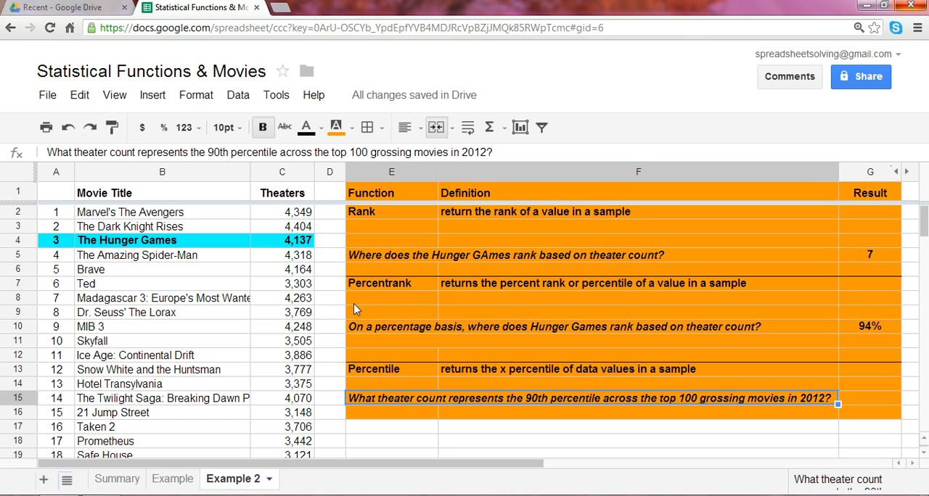
{"action": "key", "text": "Right"}
{"action": "type", "text": "="}
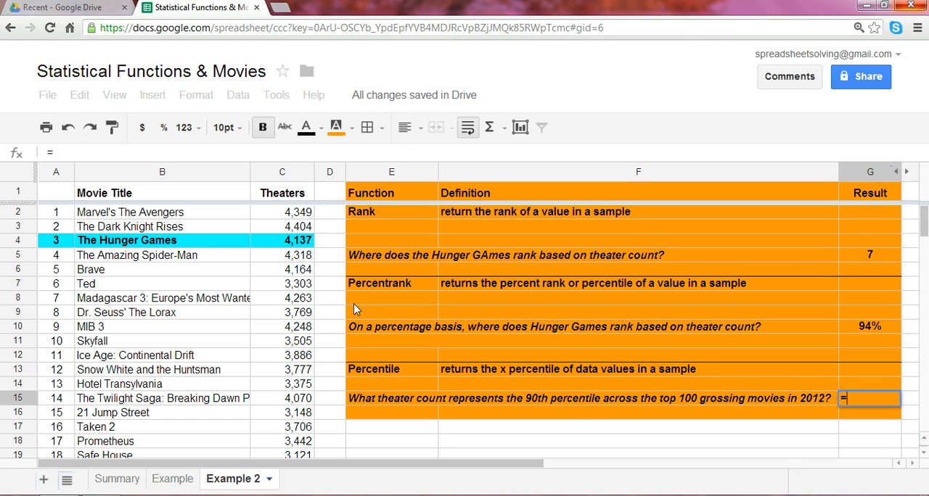
{"action": "type", "text": "percentile("}
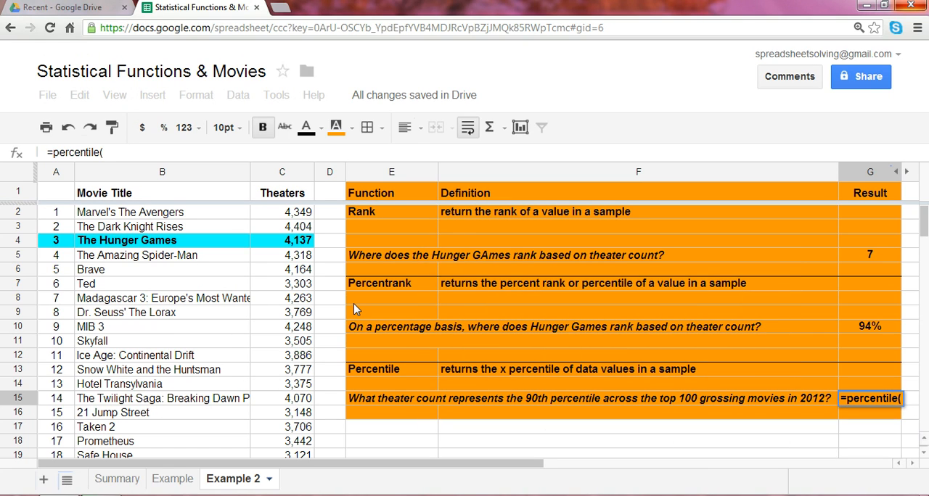
{"action": "key", "text": "Left"}
{"action": "key", "text": "Left"}
{"action": "key", "text": "Left"}
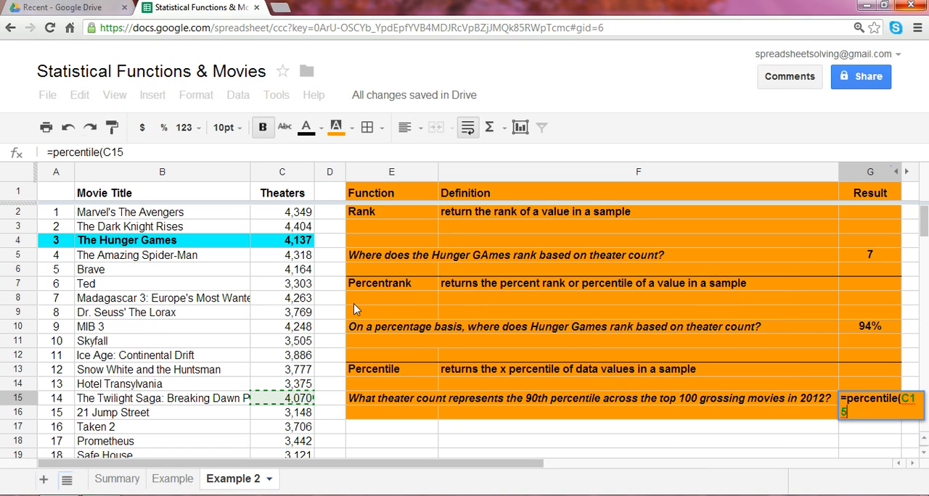
{"action": "key", "text": "Up"}
{"action": "key", "text": "Up"}
{"action": "key", "text": "Up"}
{"action": "key", "text": "Up"}
{"action": "key", "text": "Up"}
{"action": "key", "text": "Up"}
{"action": "key", "text": "Up"}
{"action": "key", "text": "Up"}
{"action": "key", "text": "Up"}
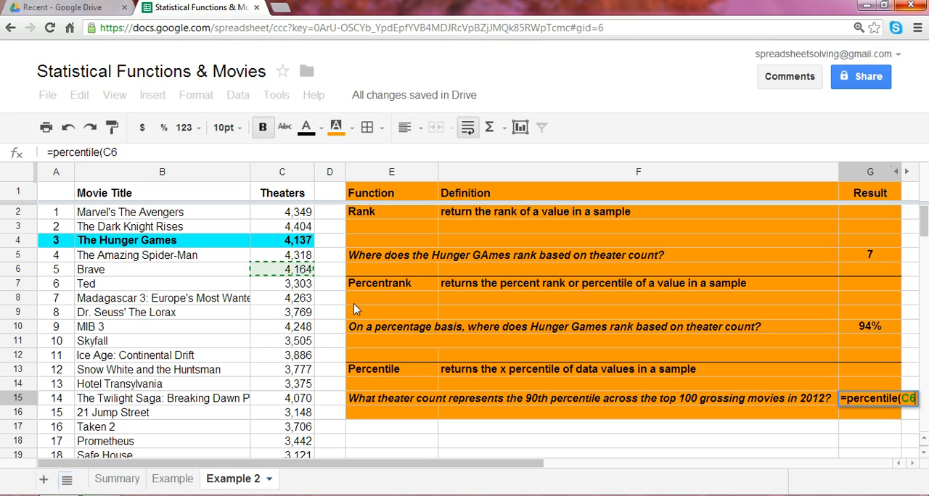
{"action": "key", "text": "Up"}
{"action": "key", "text": "Up"}
{"action": "key", "text": "Up"}
{"action": "key", "text": "Up"}
{"action": "key", "text": "Up"}
{"action": "key", "text": "Down"}
{"action": "key", "text": "Down"}
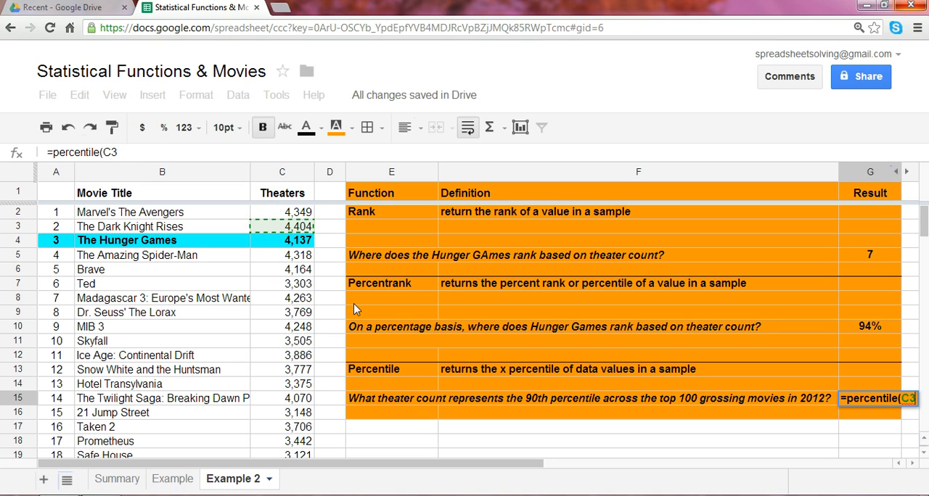
{"action": "key", "text": "Up"}
{"action": "key", "text": "shift+Down"}
{"action": "key", "text": "shift+Down"}
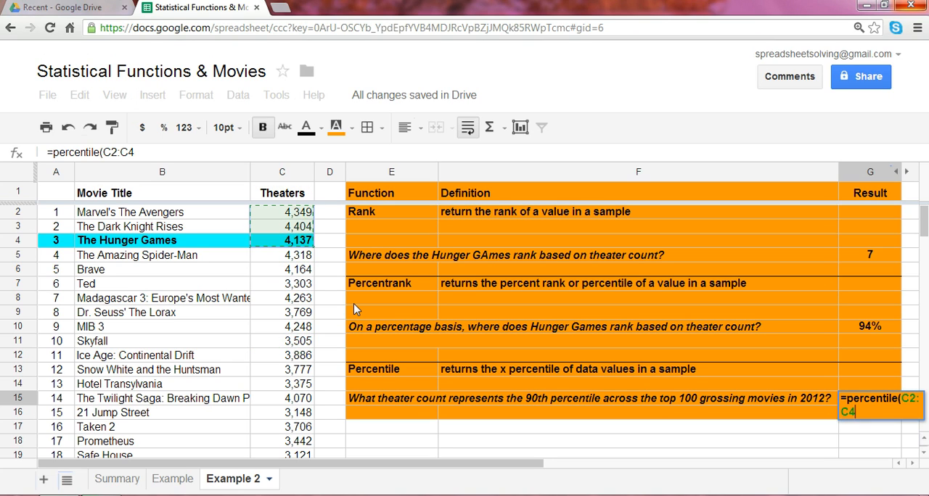
{"action": "key", "text": "shift+Down"}
{"action": "key", "text": "shift+Down"}
{"action": "key", "text": "shift+Down"}
{"action": "key", "text": "shift+Down"}
{"action": "key", "text": "shift+Down"}
{"action": "key", "text": "shift+Down"}
{"action": "key", "text": "shift+Down"}
{"action": "key", "text": "shift+Down"}
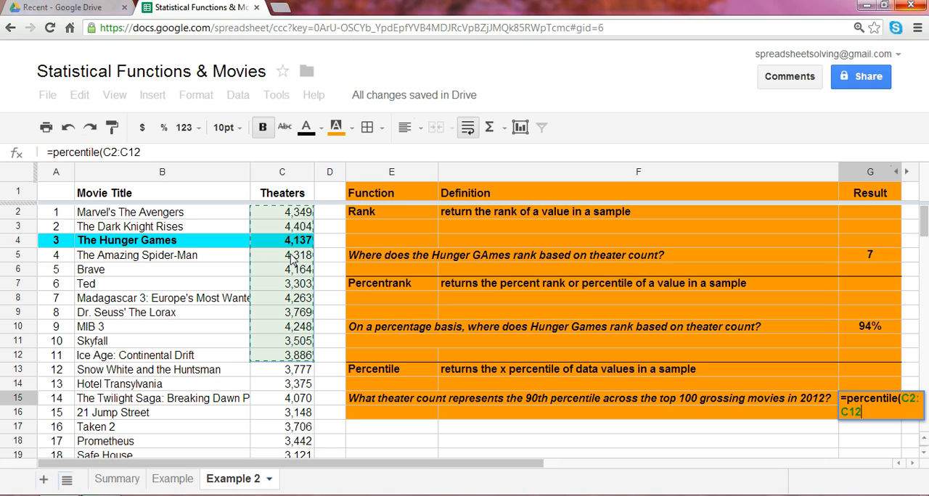
{"action": "key", "text": "shift+Down"}
{"action": "key", "text": "shift+Down"}
{"action": "key", "text": "shift+Down"}
{"action": "key", "text": "shift+Down"}
{"action": "key", "text": "shift+Down"}
{"action": "key", "text": "shift+Down"}
{"action": "key", "text": "shift+Down"}
{"action": "key", "text": "shift+Down"}
{"action": "key", "text": "shift+Down"}
{"action": "key", "text": "shift+Down"}
{"action": "key", "text": "shift+Down"}
{"action": "key", "text": "shift+Down"}
{"action": "key", "text": "shift+Down"}
{"action": "key", "text": "shift+Down"}
{"action": "key", "text": "shift+Down"}
{"action": "key", "text": "shift+Down"}
{"action": "key", "text": "shift+Down"}
{"action": "key", "text": "shift+Down"}
{"action": "key", "text": "shift+Down"}
{"action": "key", "text": "shift+Down"}
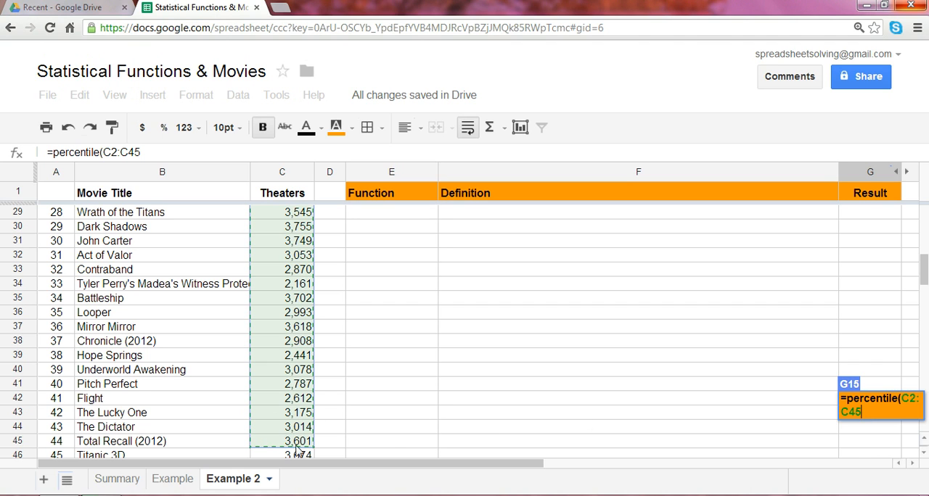
{"action": "scroll", "coordinate": [847, 330], "scroll_direction": "down", "scroll_amount": 10}
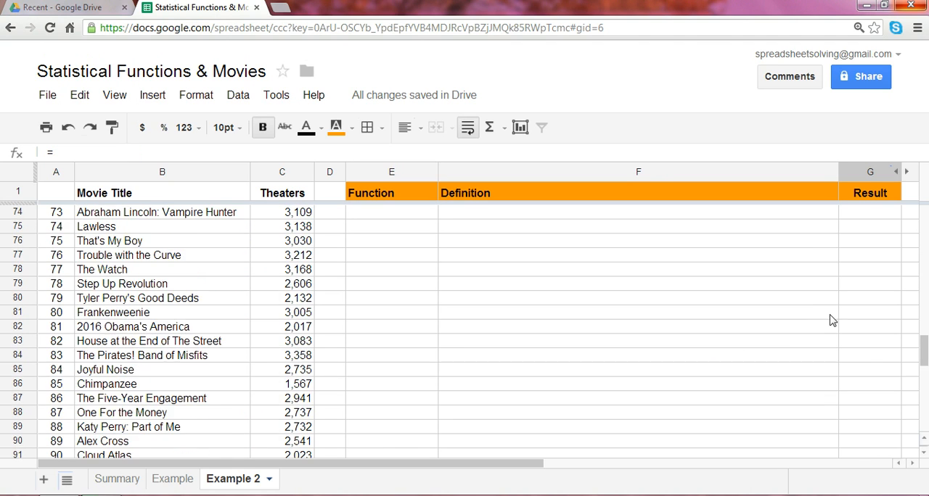
{"action": "scroll", "coordinate": [847, 331], "scroll_direction": "up", "scroll_amount": 3}
{"action": "scroll", "coordinate": [919, 305], "scroll_direction": "up", "scroll_amount": 12}
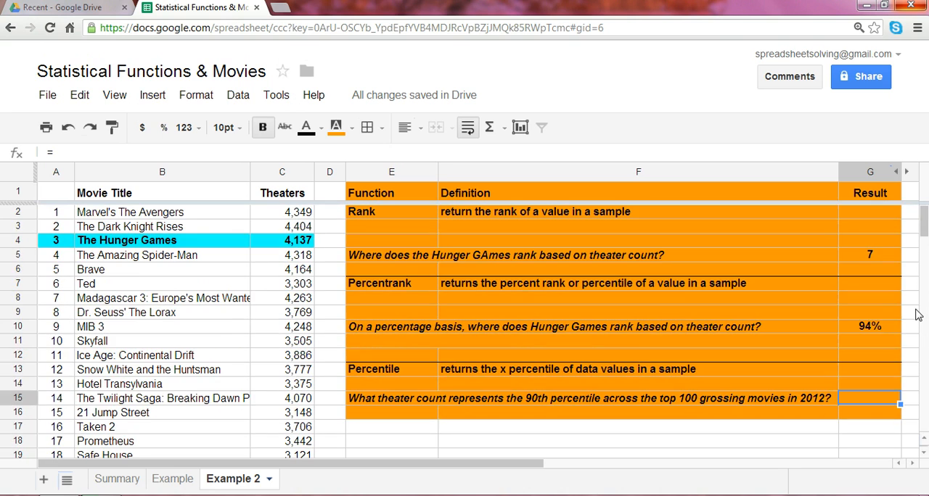
Enter the formula =percentile(C2:C101, 0.9) in G15, reusing the data range from the PERCENTRANK formula in G10.
{"action": "left_click", "coordinate": [877, 389]}
{"action": "left_click", "coordinate": [871, 332]}
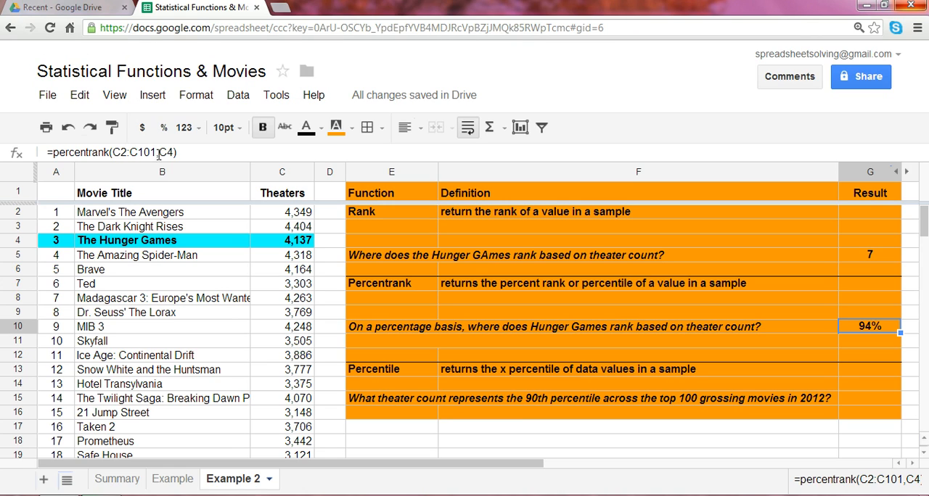
{"action": "left_click", "coordinate": [877, 401]}
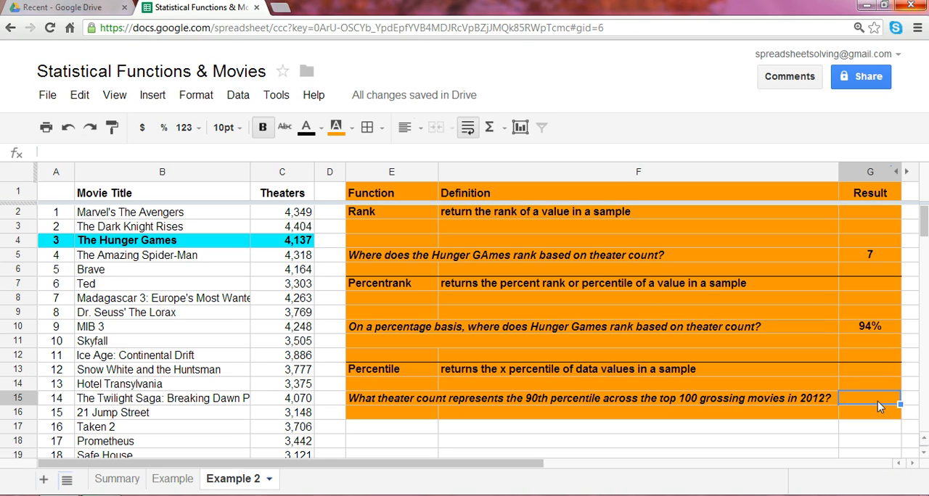
{"action": "type", "text": "="}
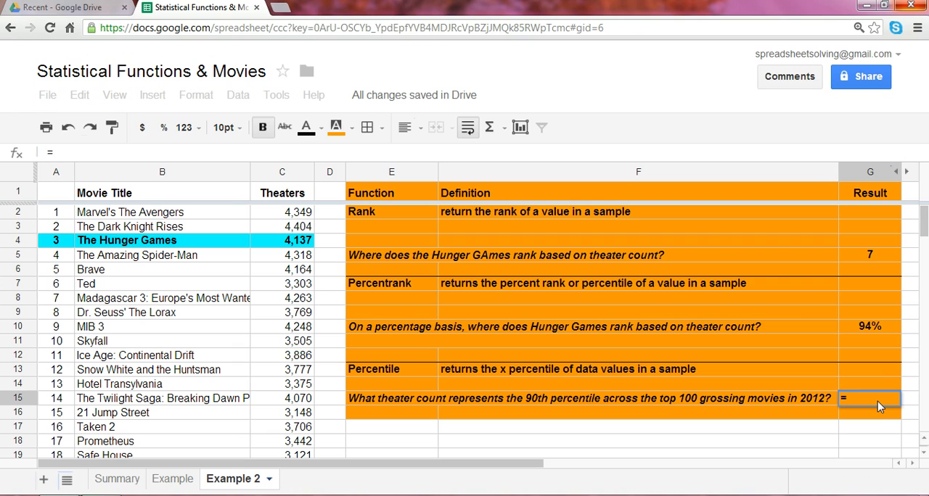
{"action": "type", "text": "percentile("}
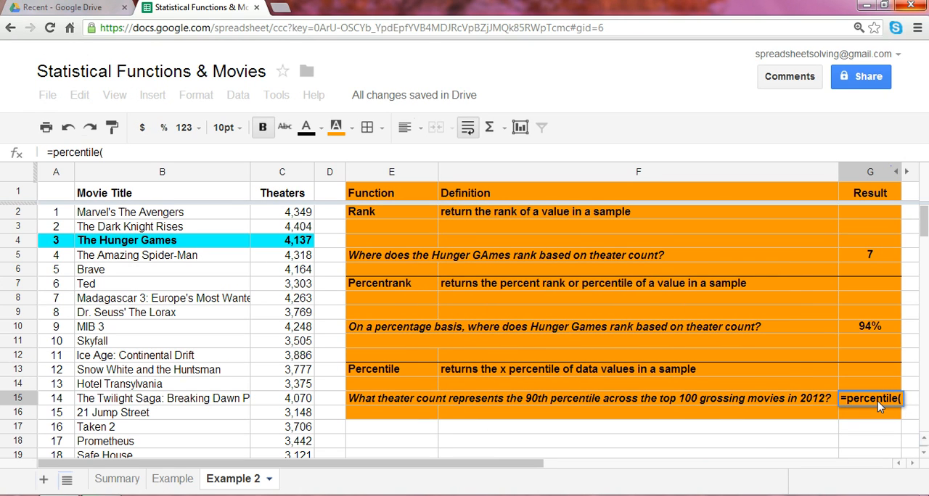
{"action": "type", "text": "C2:C101"}
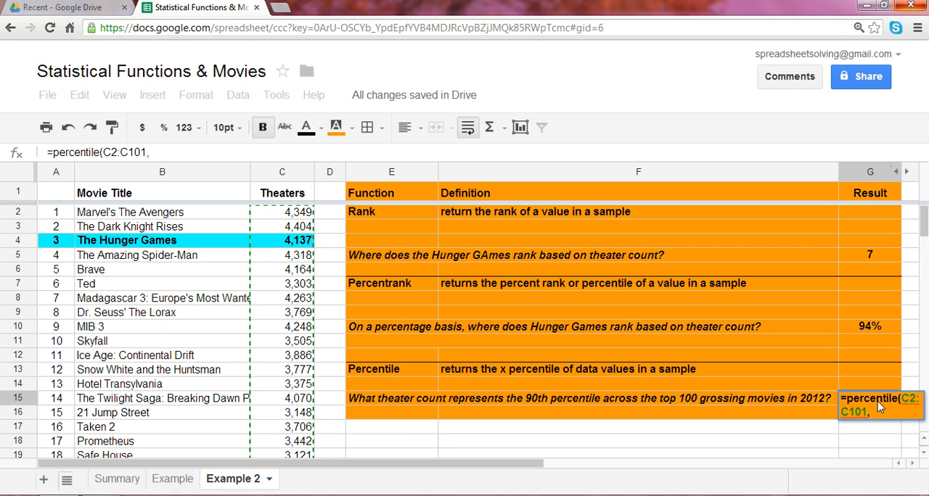
{"action": "type", "text": ", 0.9)"}
{"action": "key", "text": "Return"}
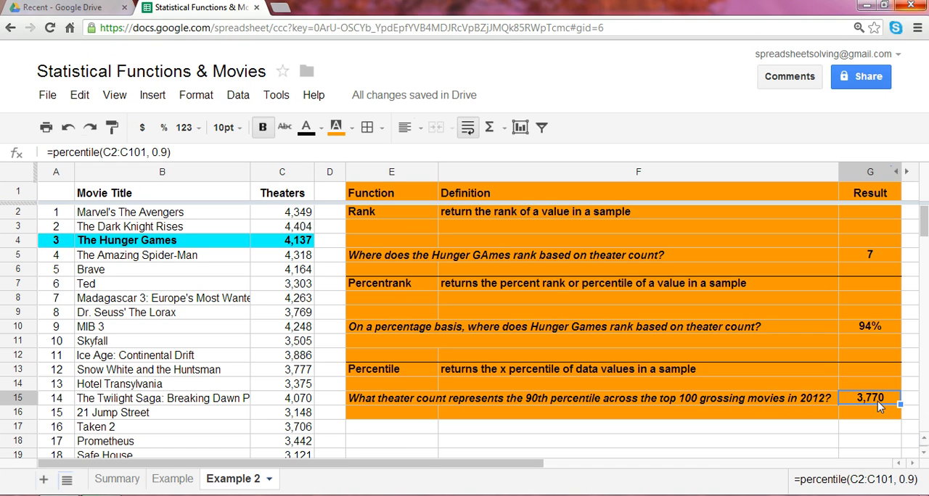
{"action": "key", "text": "Left"}
{"action": "key", "text": "Left"}
{"action": "key", "text": "Left"}
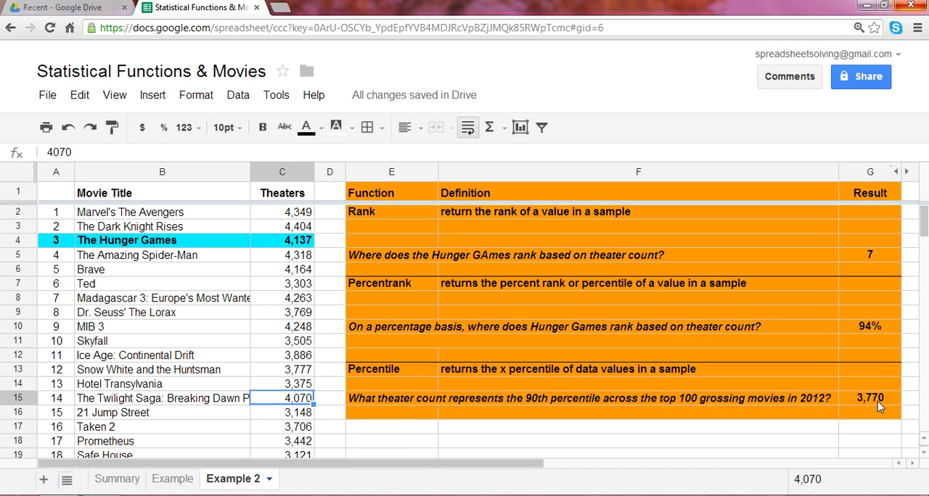
{"action": "key", "text": "Right"}
{"action": "key", "text": "ctrl+Up"}
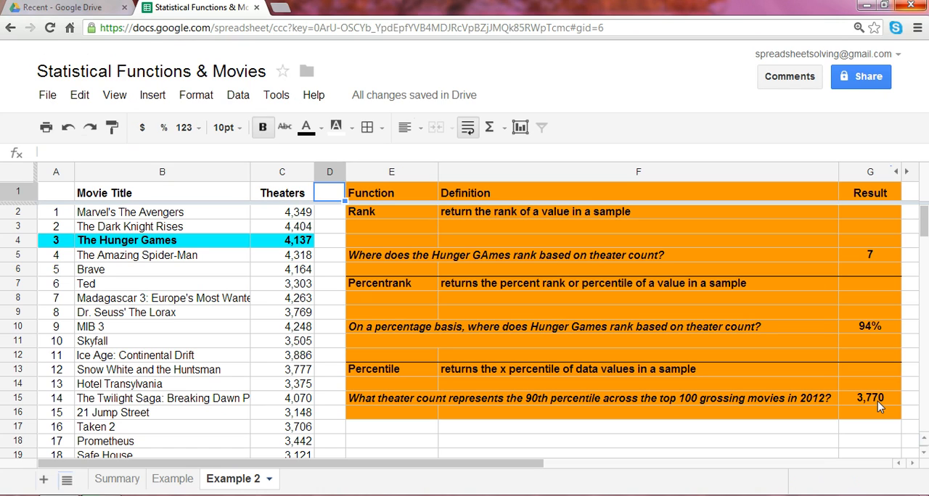
{"action": "key", "text": "Down"}
{"action": "key", "text": "Right"}
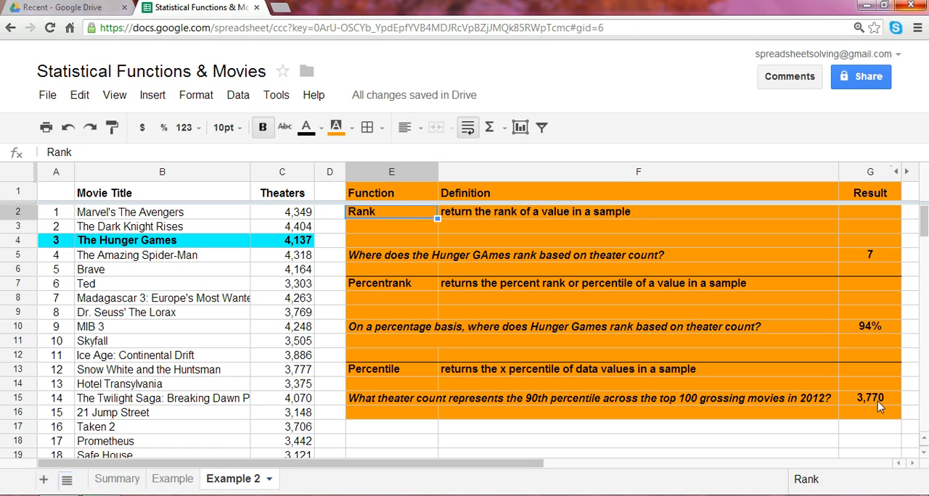
{"action": "key", "text": "Left"}
{"action": "key", "text": "Up"}
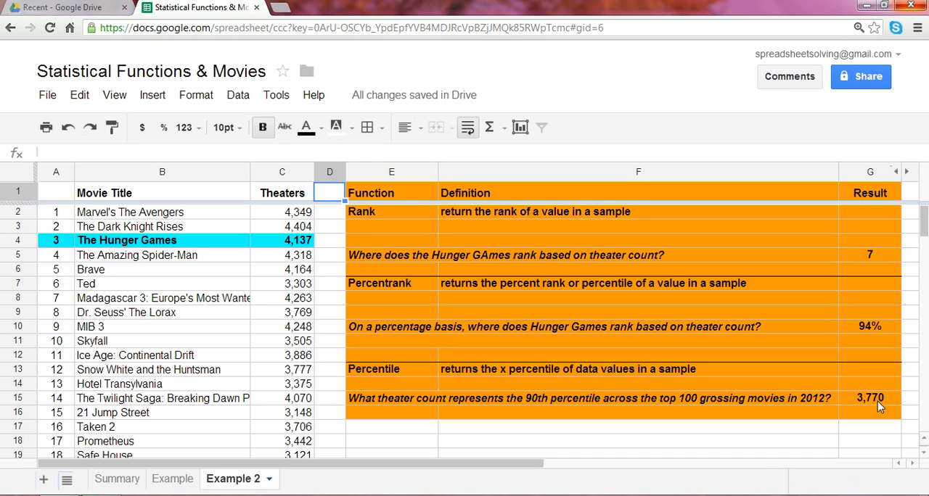